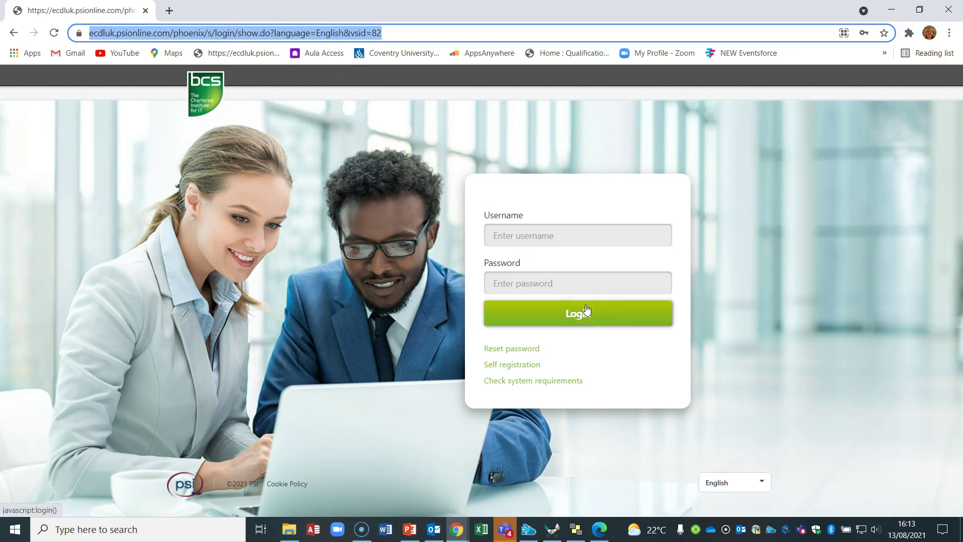
pyautogui.moveTo(430, 35); pyautogui.dragTo(201, 39)
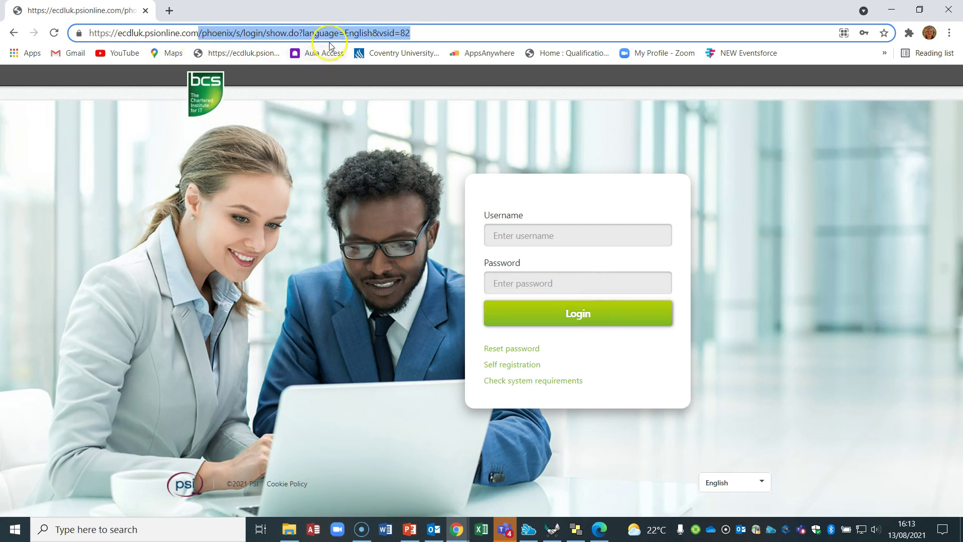
pyautogui.press('BackSpace')
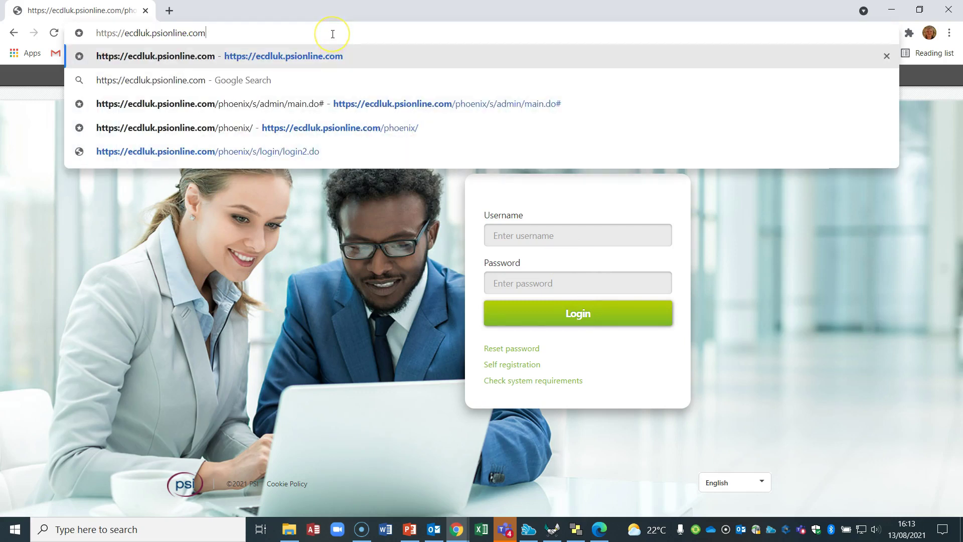
pyautogui.press('Return')
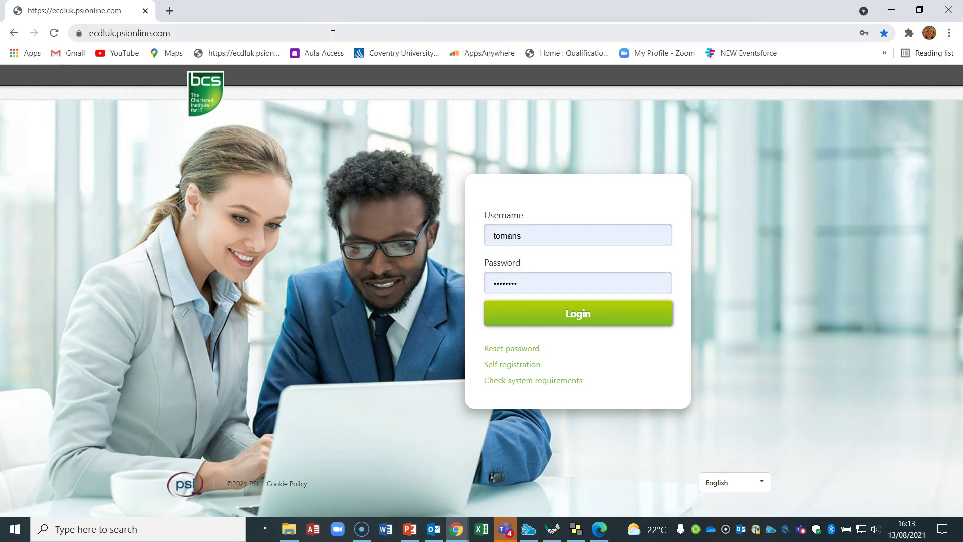
# Step: Clear the prefilled password and username from the login form and dismiss the saved login suggestions
pyautogui.click(180, 33)
pyautogui.click(484, 281)
pyautogui.moveTo(484, 282); pyautogui.dragTo(564, 273)
pyautogui.press('BackSpace')
pyautogui.moveTo(570, 231); pyautogui.dragTo(482, 237)
pyautogui.press('BackSpace')
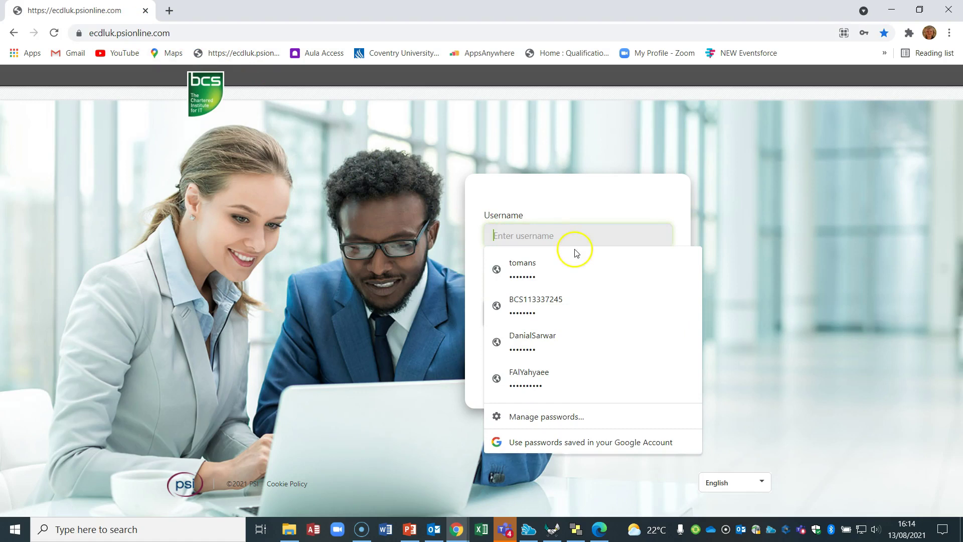
pyautogui.press('Down')
pyautogui.click(630, 195)
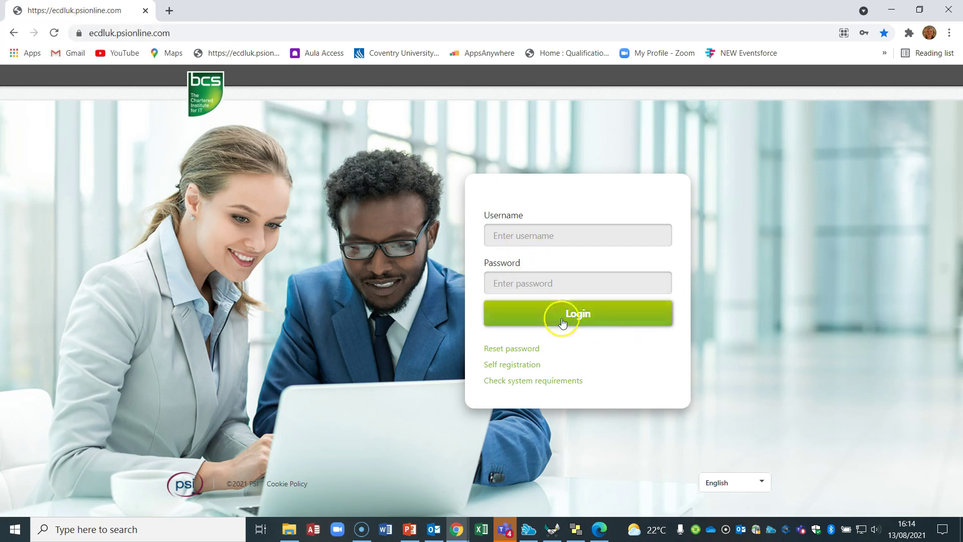
# Step: Open the system requirements check from the login page and run the InApplication tests using Office 2016/2019 check
pyautogui.click(535, 383)
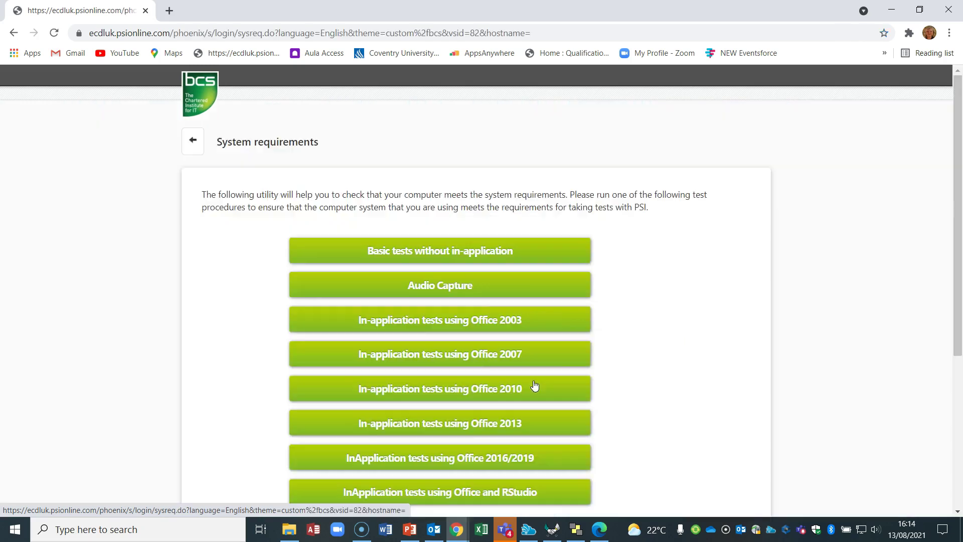
pyautogui.scroll(-2, 648, 327)
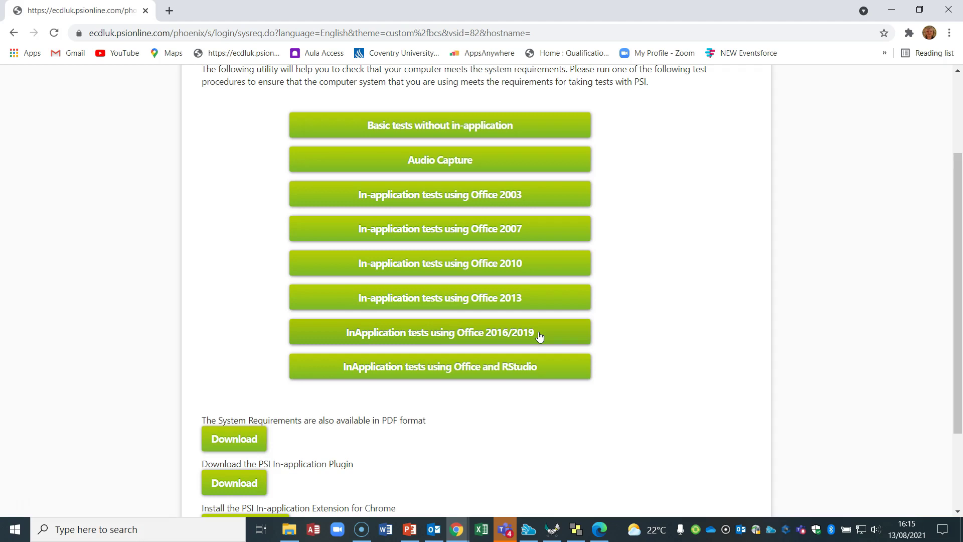
pyautogui.click(478, 335)
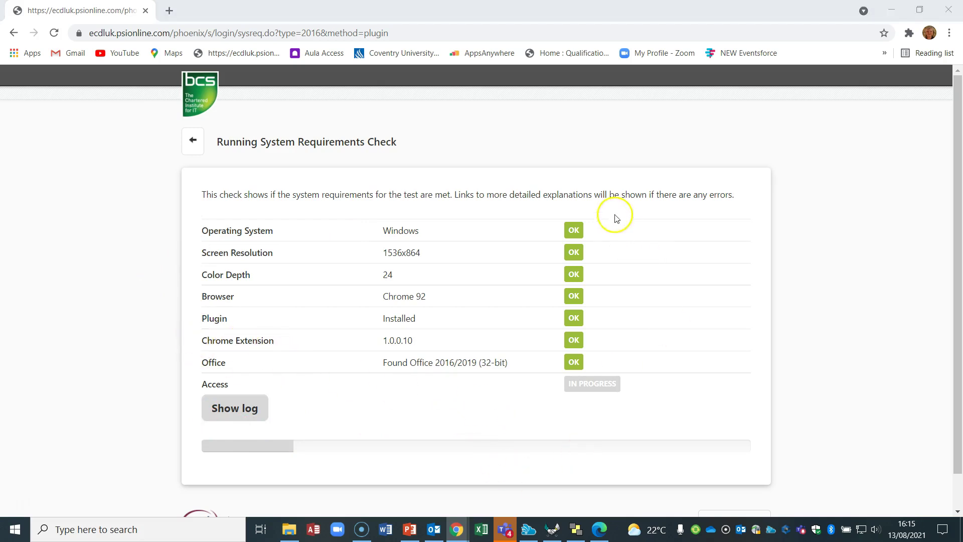
# Step: Search the web in a new browser tab for "chrome psi application"
pyautogui.click(169, 10)
pyautogui.click(103, 33)
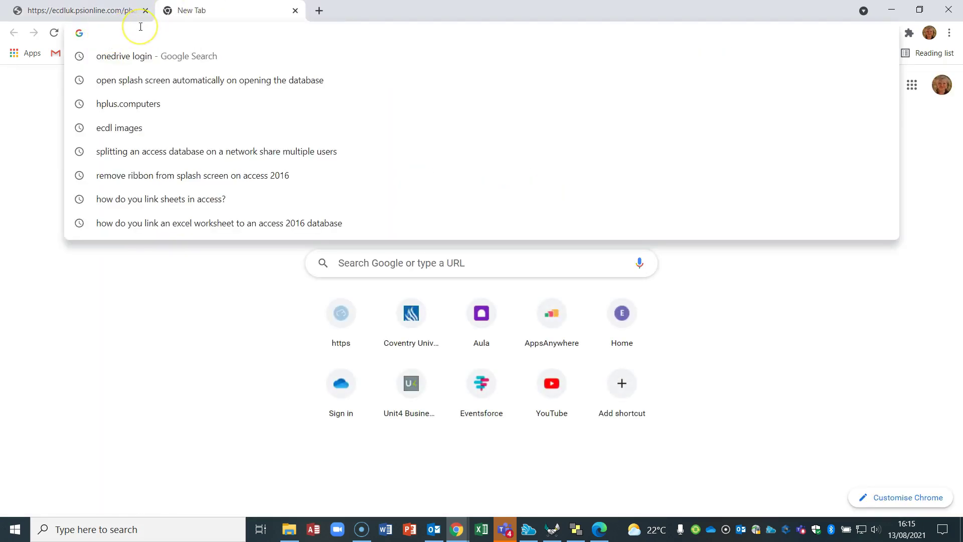
pyautogui.write('chrome ')
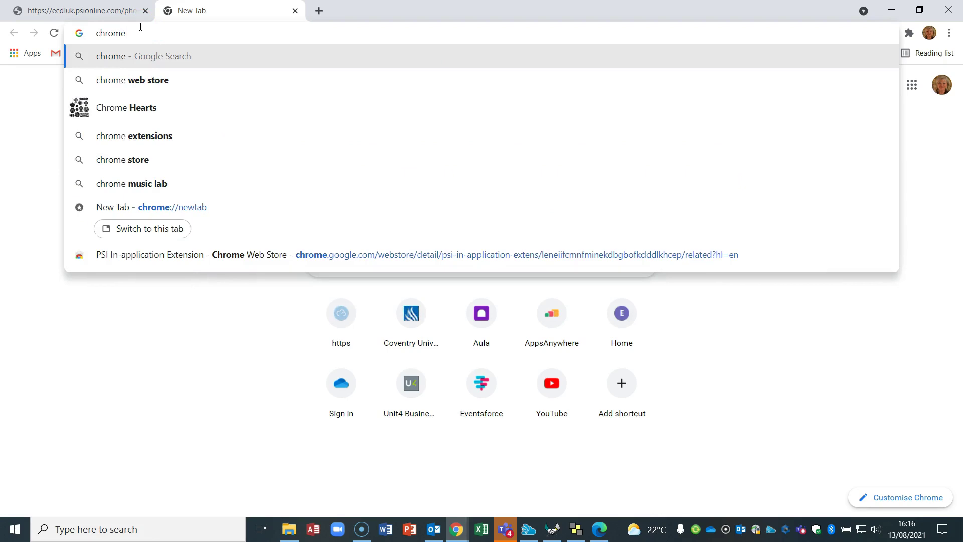
pyautogui.write('psi')
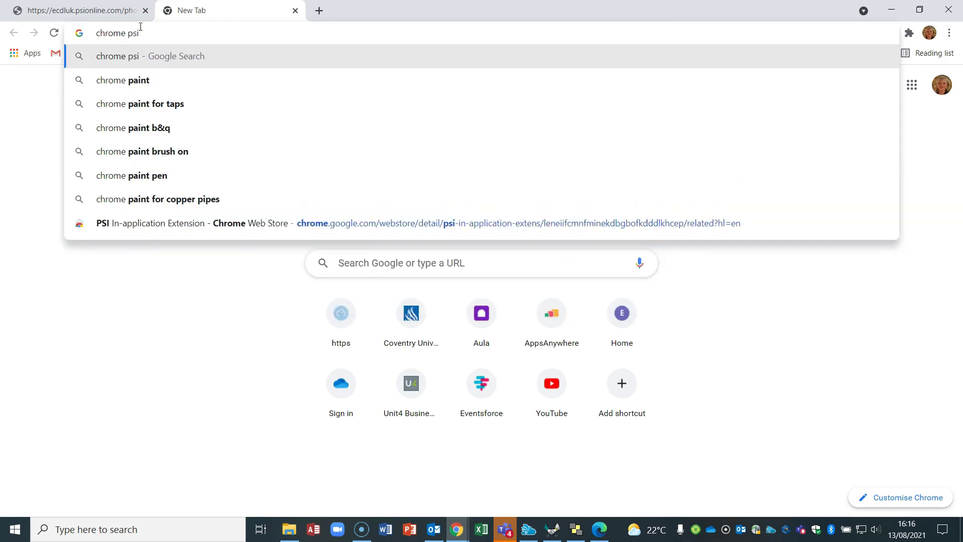
pyautogui.write(' application')
pyautogui.press('Return')
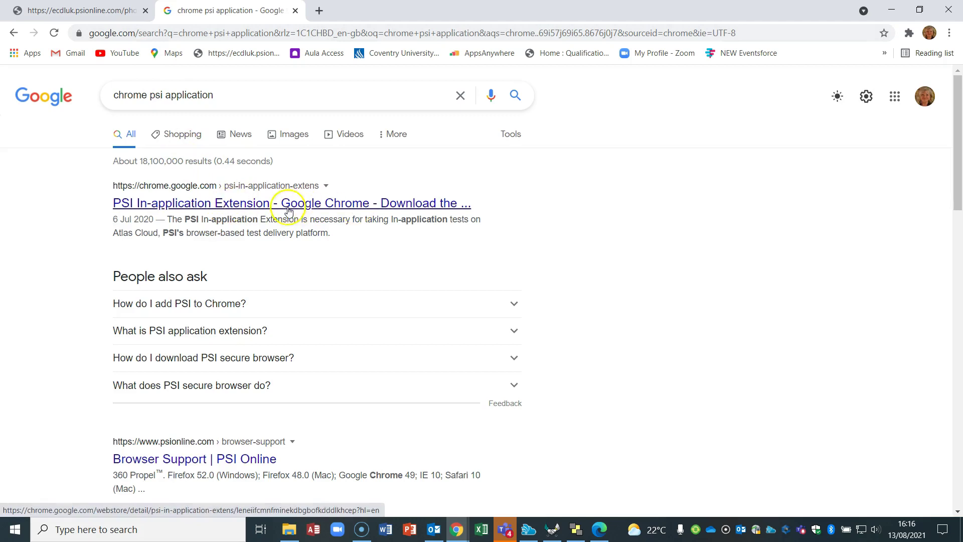
# Step: Open the PSI In-application Extension page in the Chrome Web Store and remove the extension from Chrome
pyautogui.click(225, 203)
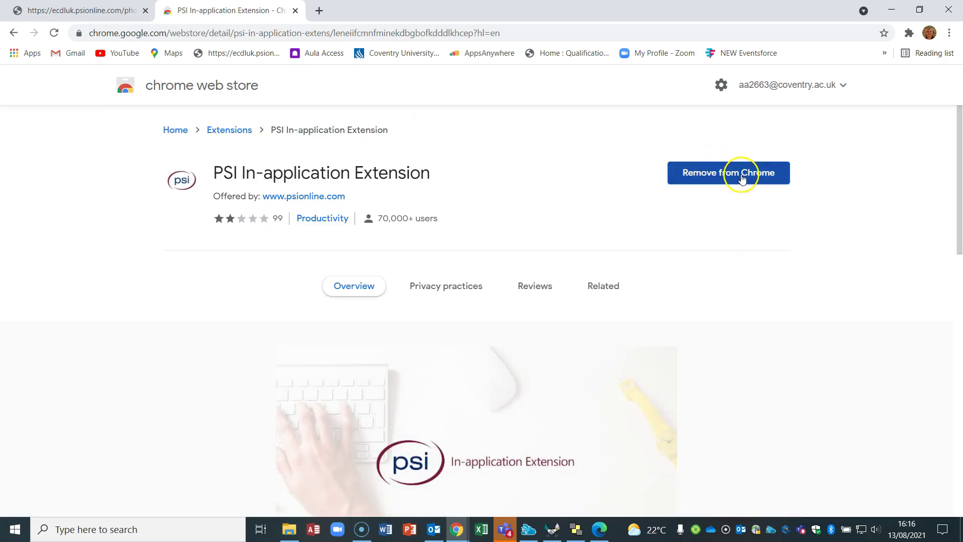
pyautogui.click(723, 175)
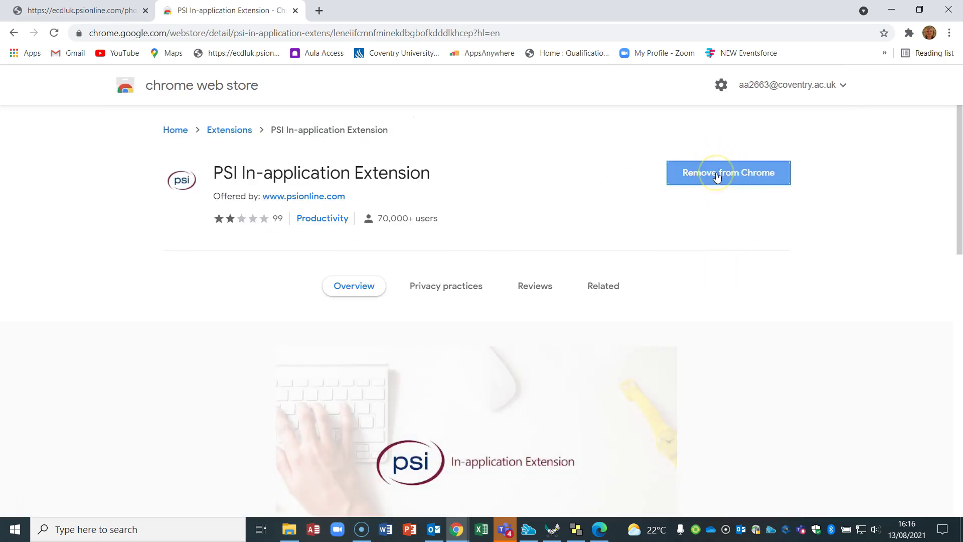
pyautogui.click(807, 136)
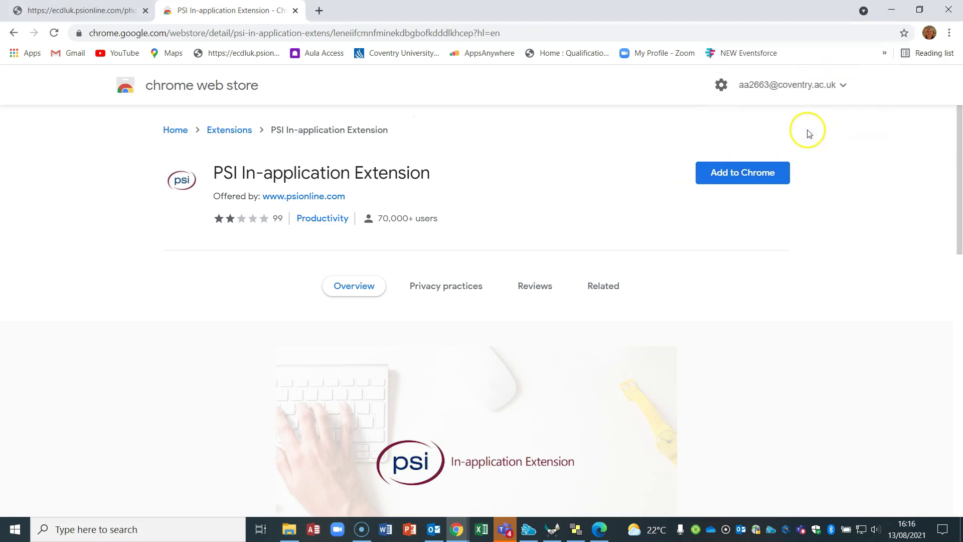
# Step: Return to the system requirements list and rerun the InApplication tests using Office 2016/2019 check
pyautogui.click(81, 10)
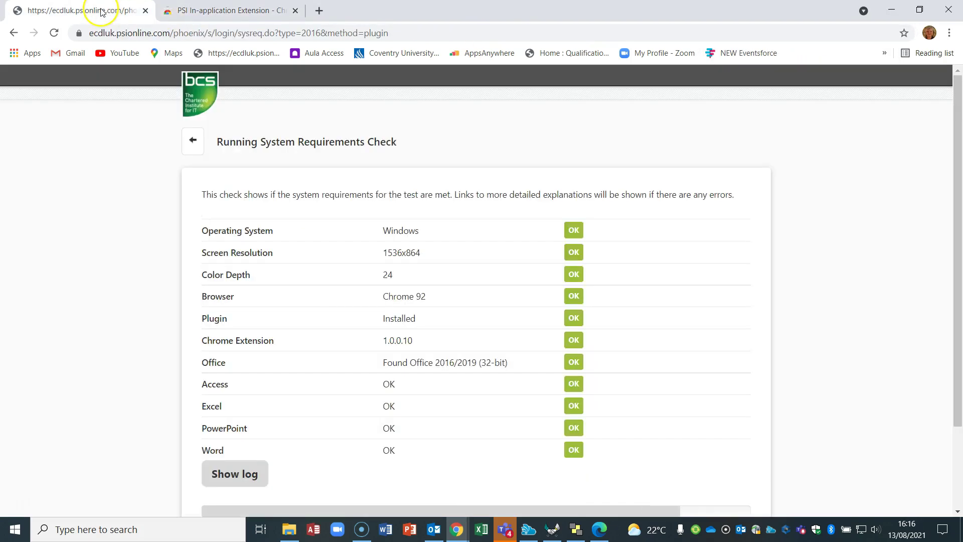
pyautogui.click(193, 140)
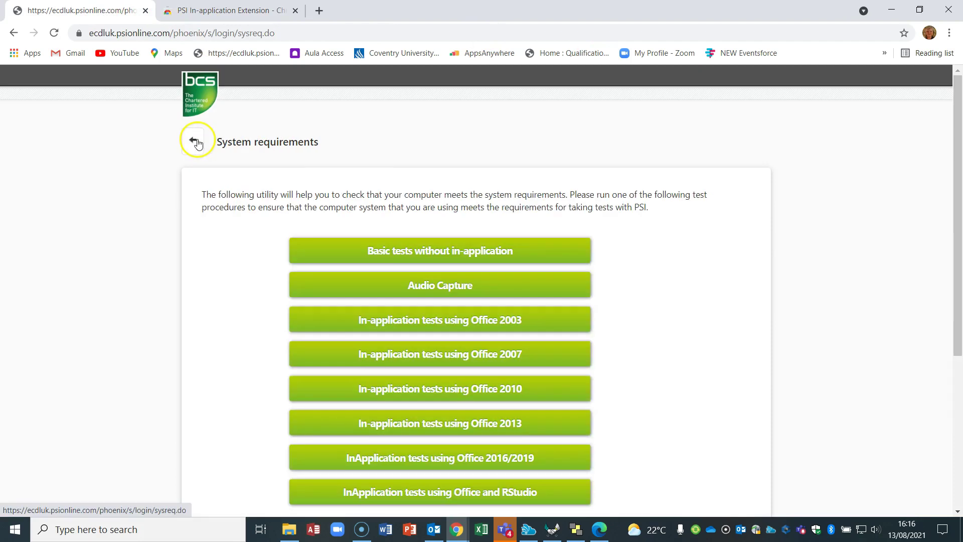
pyautogui.click(480, 473)
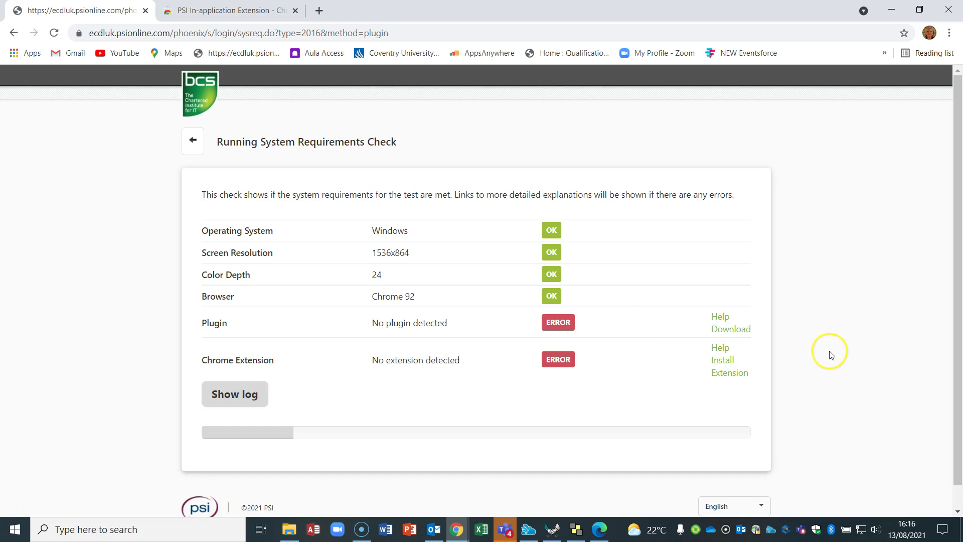
pyautogui.scroll(-1, 831, 354)
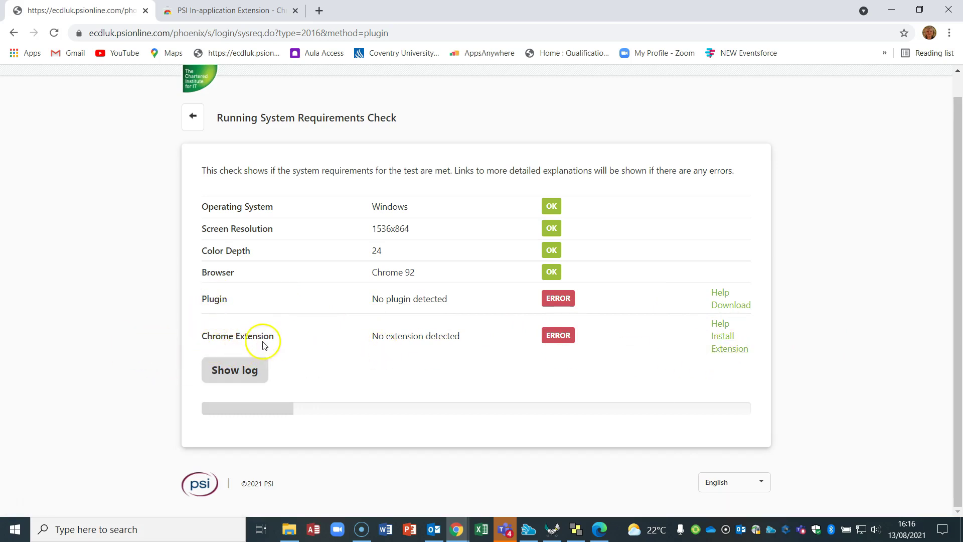
# Step: Install the PSI In-application Extension from the Chrome Extension entry of the check, and dismiss the added-extension notice
pyautogui.click(729, 354)
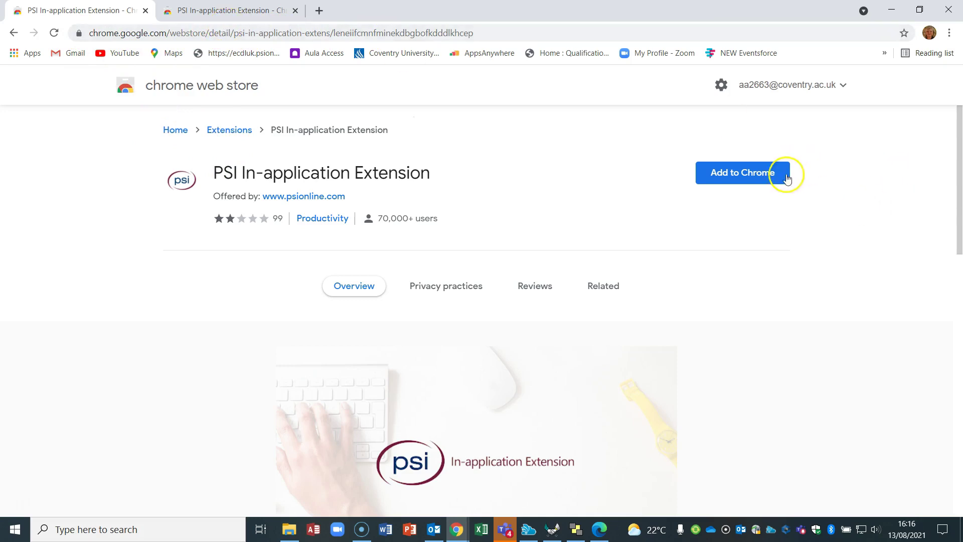
pyautogui.click(736, 173)
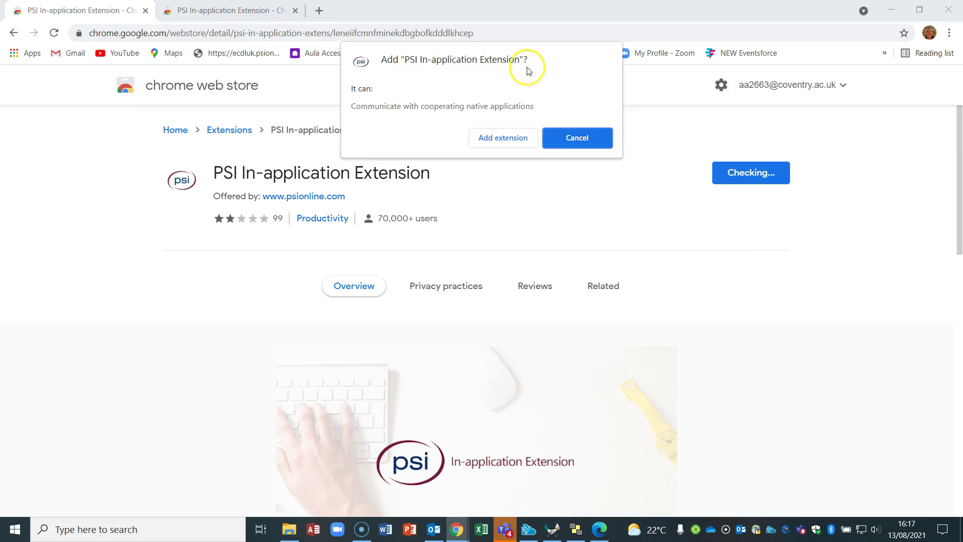
pyautogui.click(502, 138)
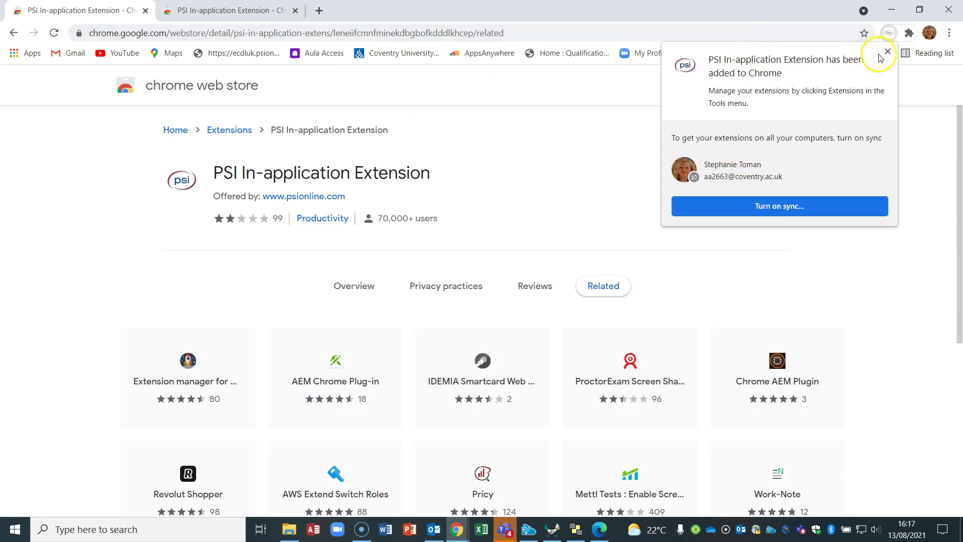
pyautogui.click(887, 51)
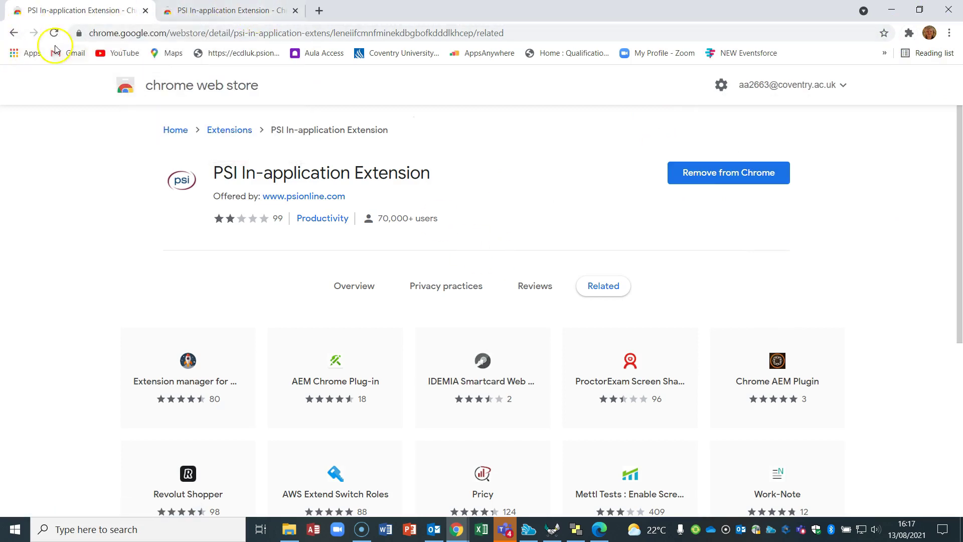
# Step: Go back to the running system requirements check and review the plugin, extension and Office application entries
pyautogui.click(14, 33)
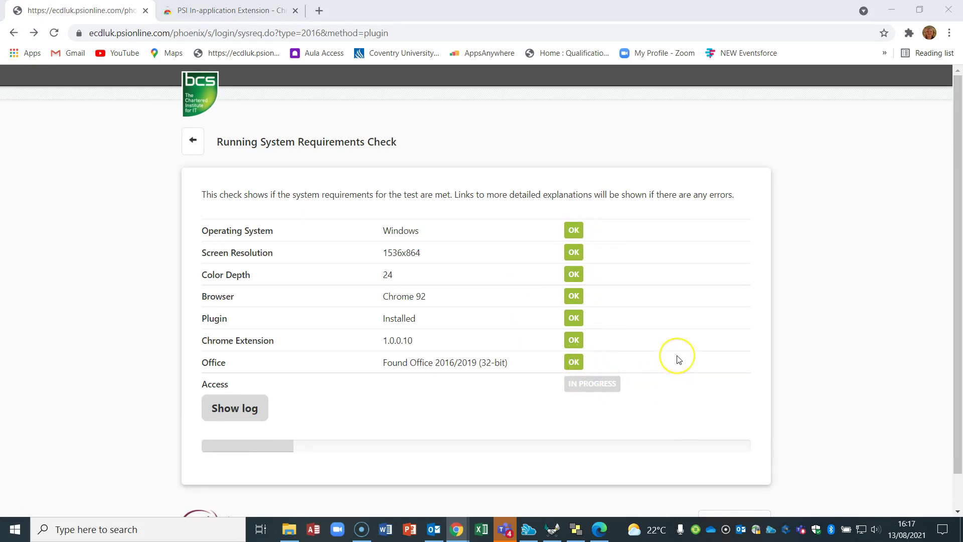
pyautogui.scroll(-1, 678, 359)
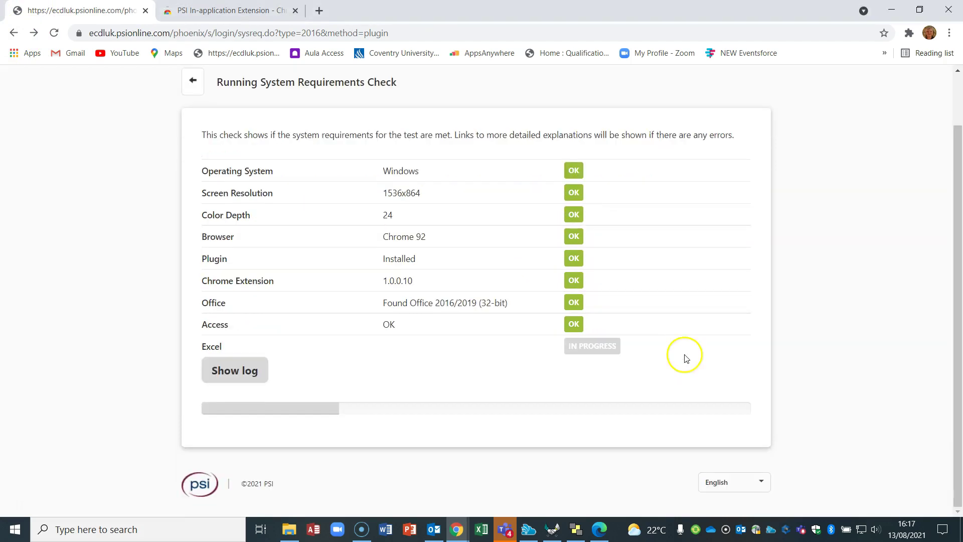
# Step: Download the PSI In-application Plugin from the system requirements page, run the installer and finish its setup wizard
pyautogui.click(191, 79)
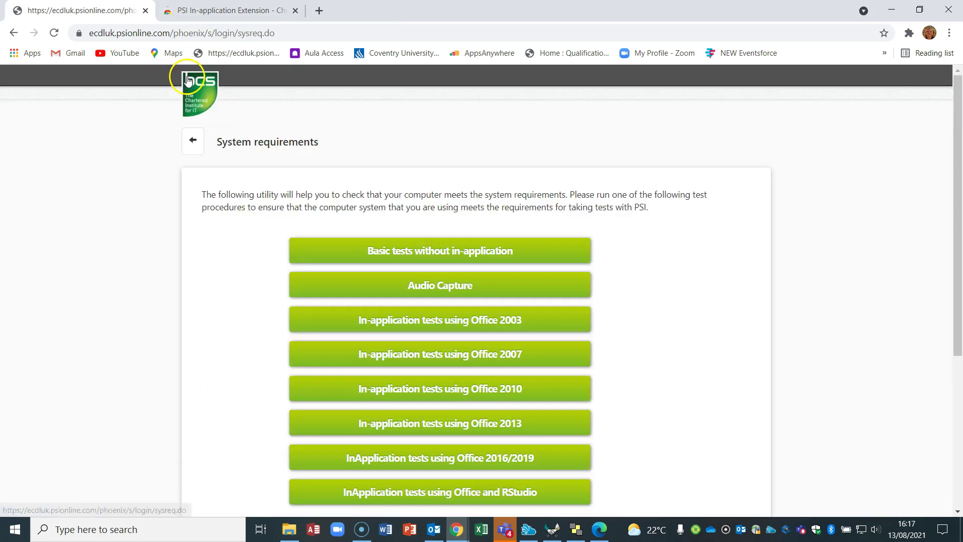
pyautogui.scroll(-3, 682, 291)
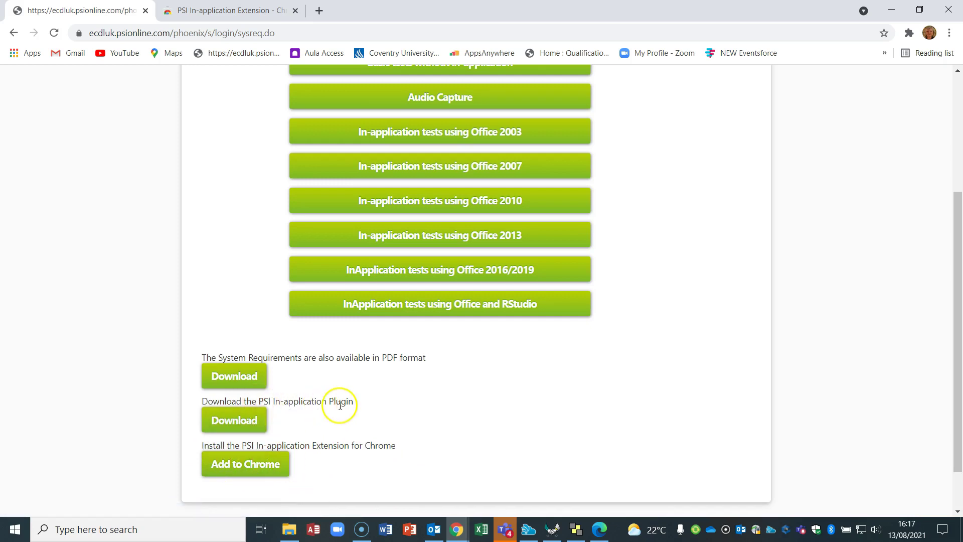
pyautogui.click(238, 423)
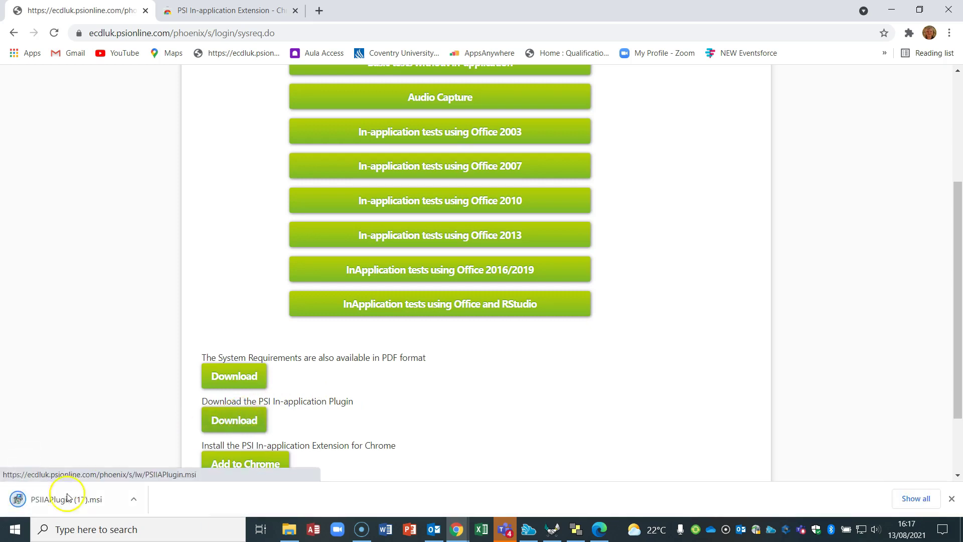
pyautogui.click(75, 500)
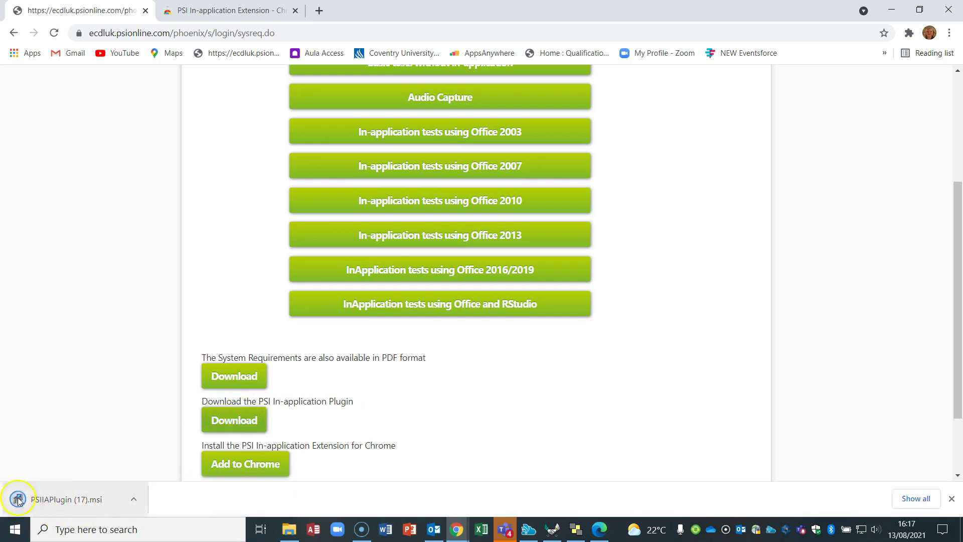
pyautogui.click(65, 501)
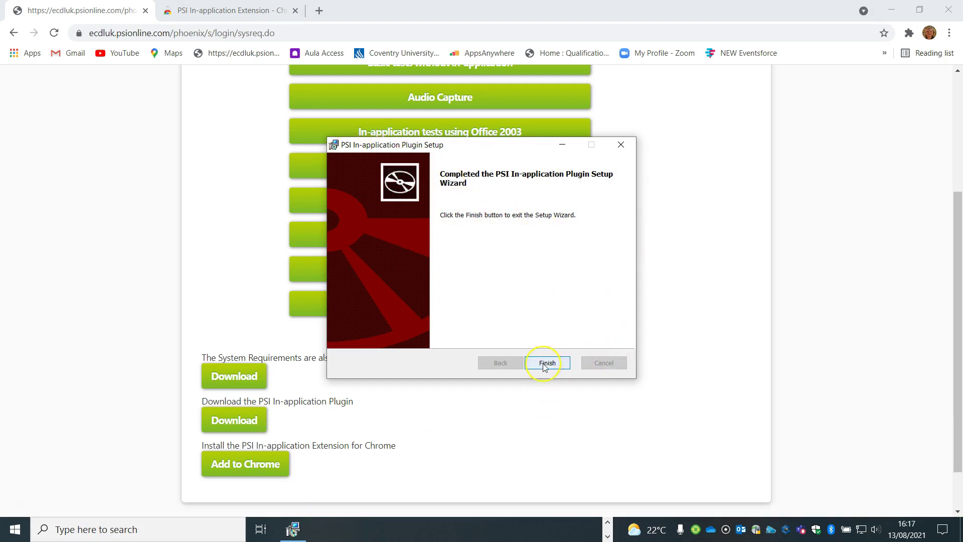
pyautogui.click(547, 363)
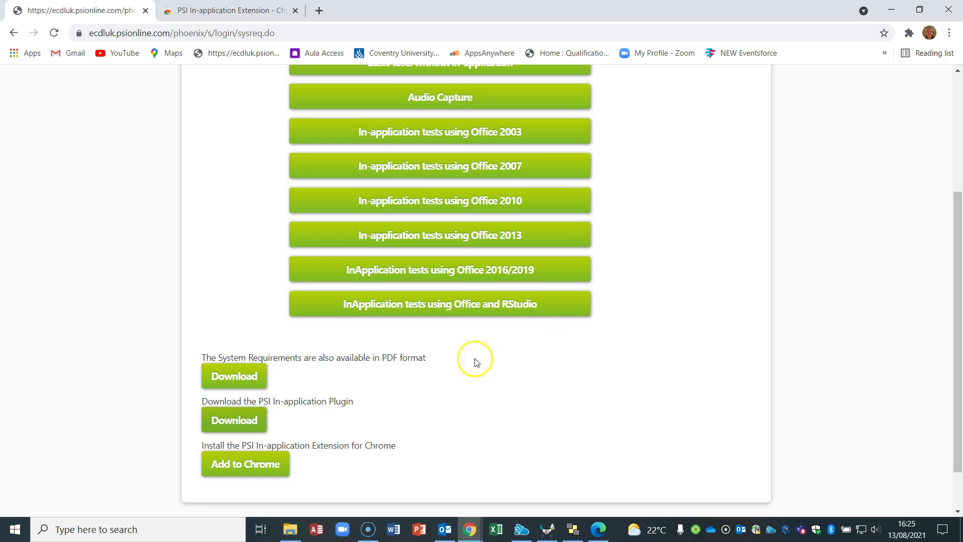
# Step: Search Windows for the Windows features setting and open Turn Windows features on or off
pyautogui.click(51, 530)
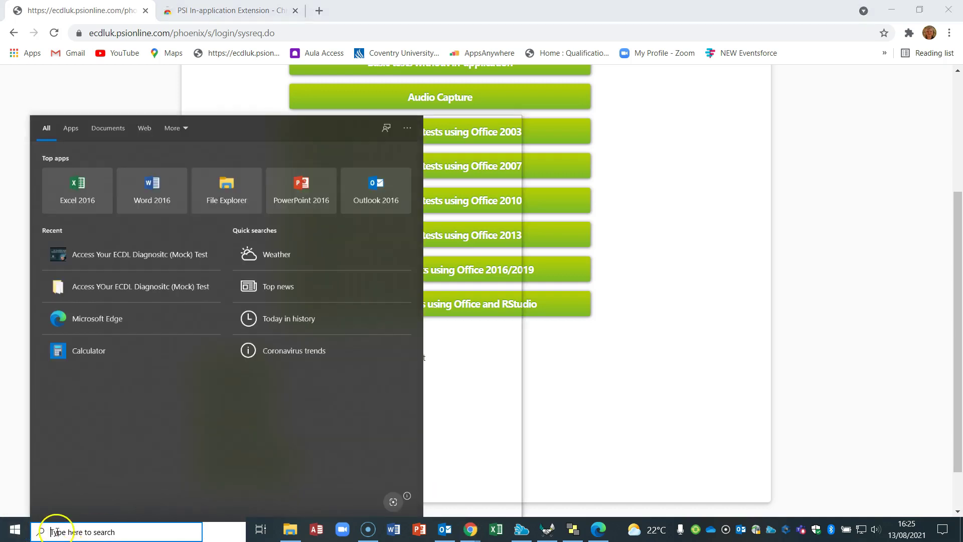
pyautogui.write('w')
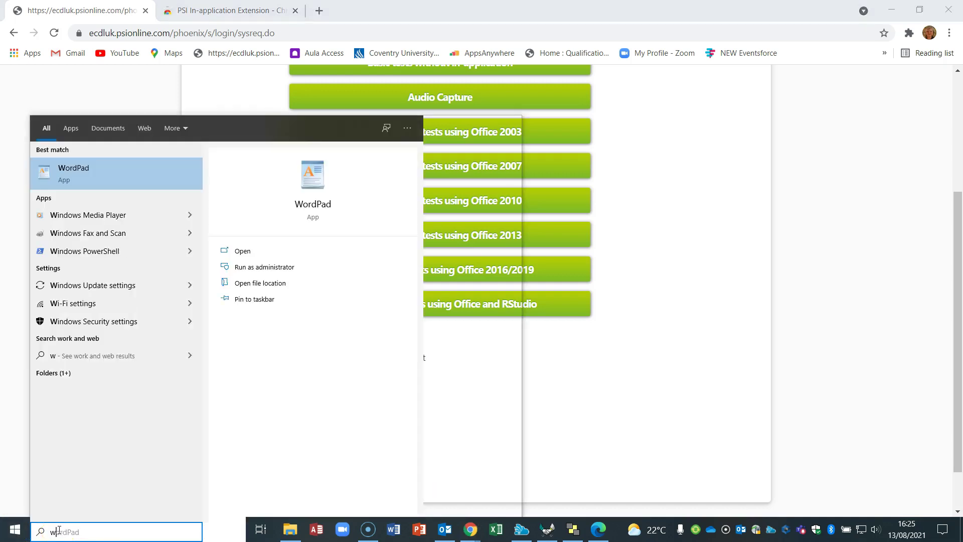
pyautogui.write('indows')
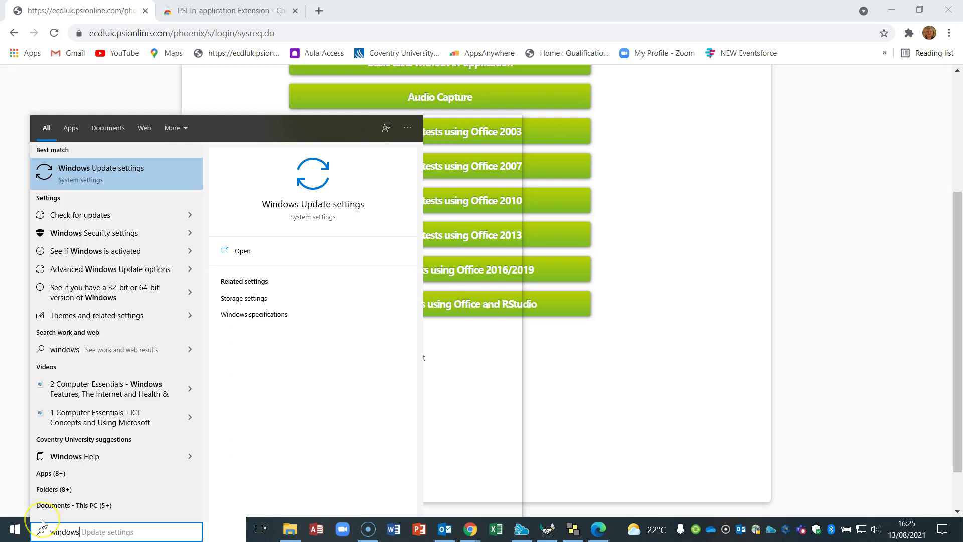
pyautogui.write('features')
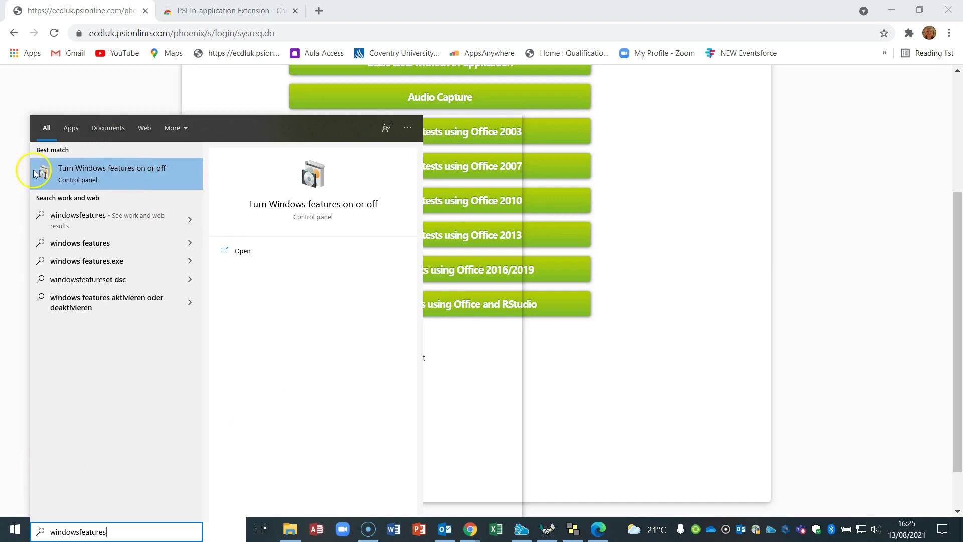
pyautogui.click(128, 176)
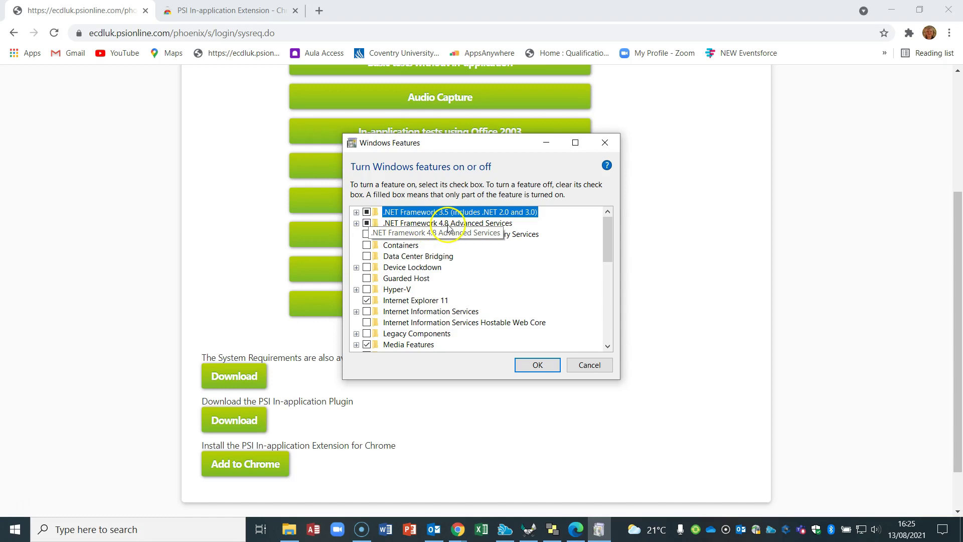
# Step: Turn the .NET Framework 3.5 (includes .NET 2.0 and 3.0) feature off and back on, and confirm the Windows Features dialog
pyautogui.click(366, 212)
pyautogui.click(367, 211)
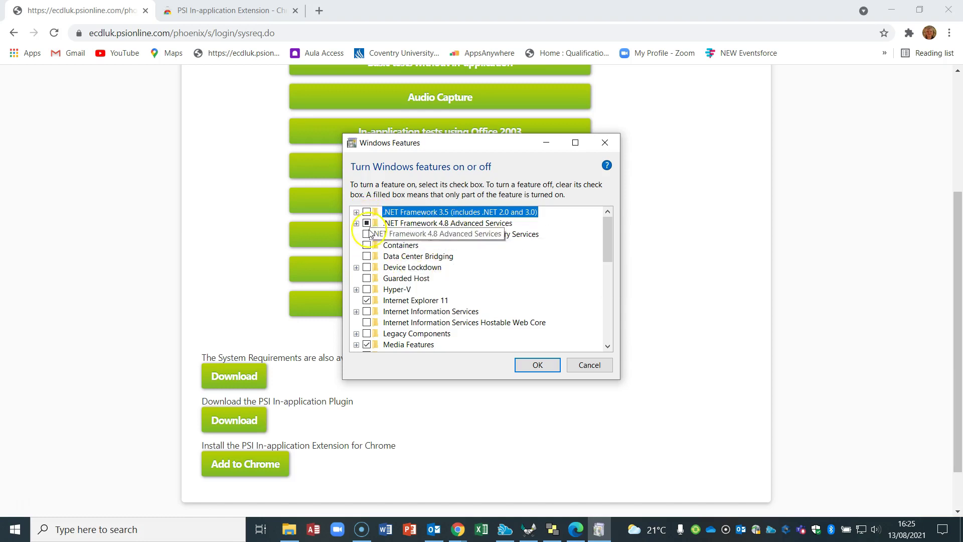
pyautogui.click(366, 213)
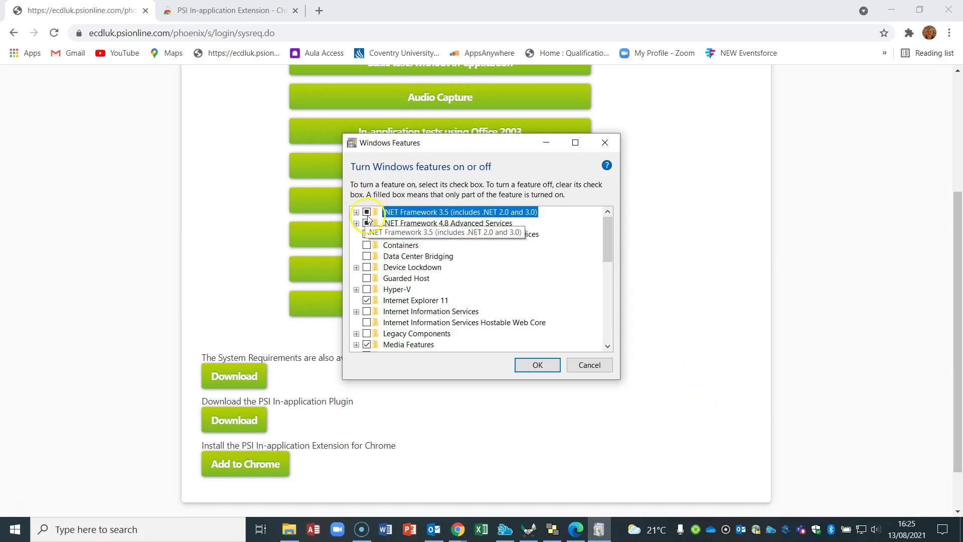
pyautogui.click(537, 365)
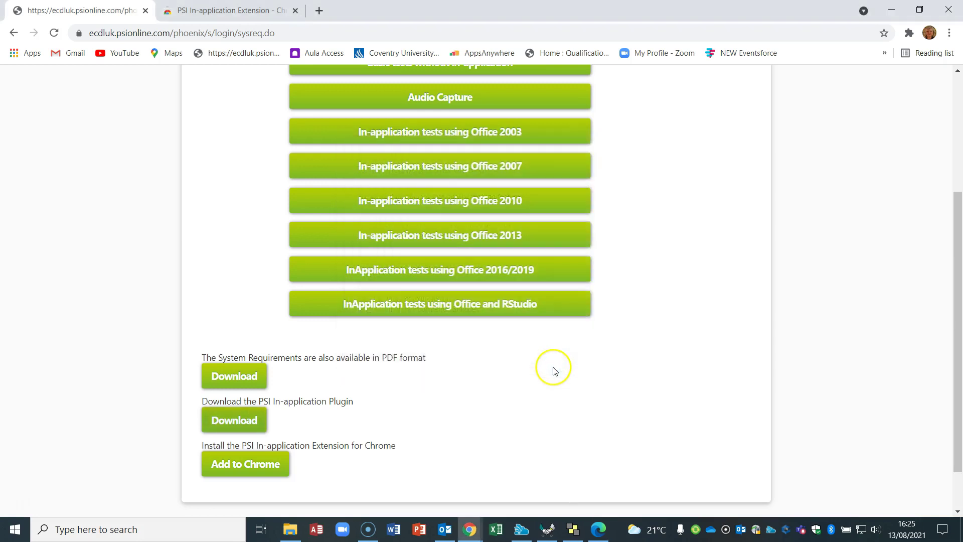
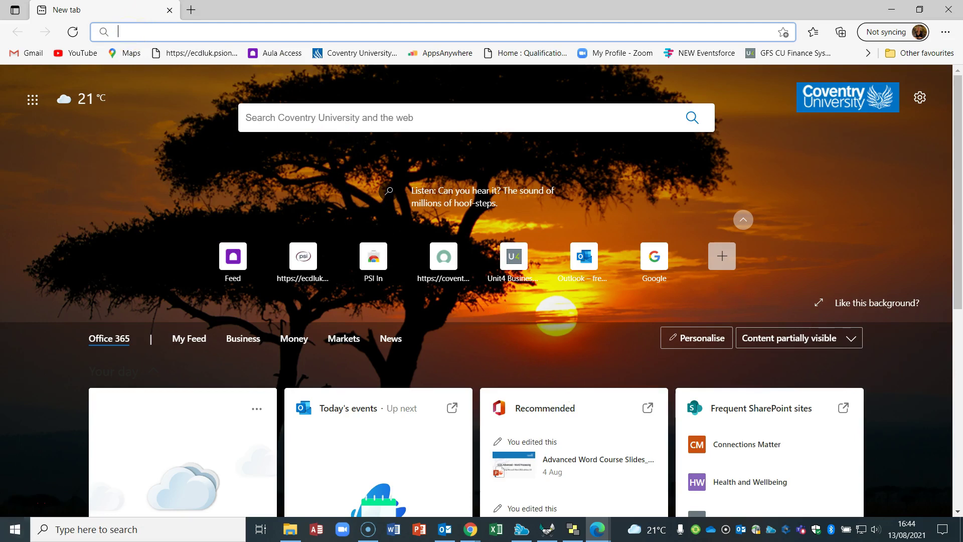
# Step: Open the ecdluk.psionline.com login page in Microsoft Edge
pyautogui.click(120, 32)
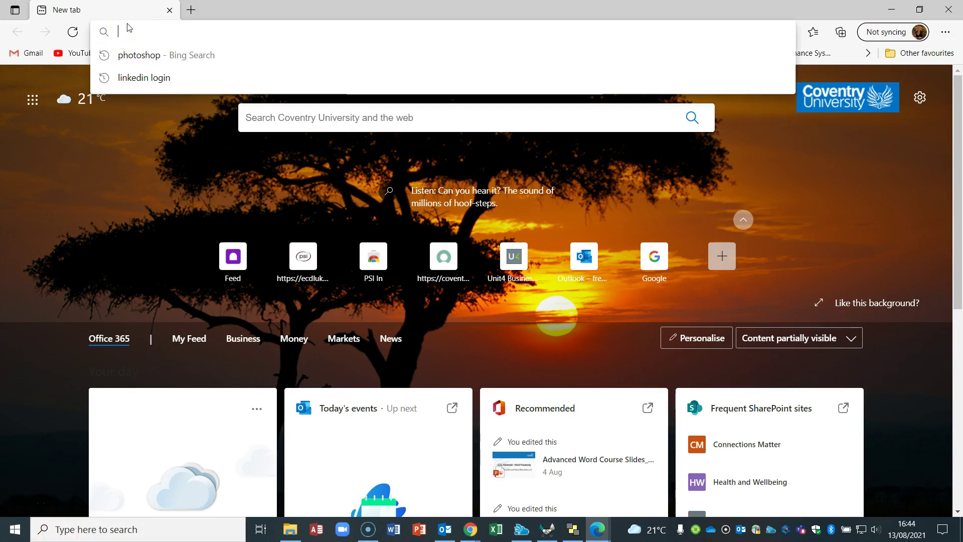
pyautogui.write('ecdluk')
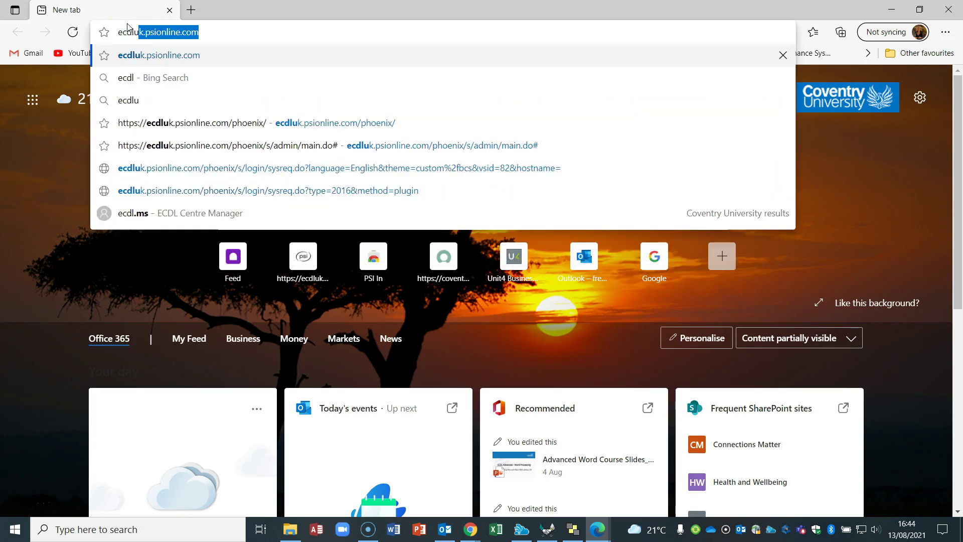
pyautogui.write('.psion')
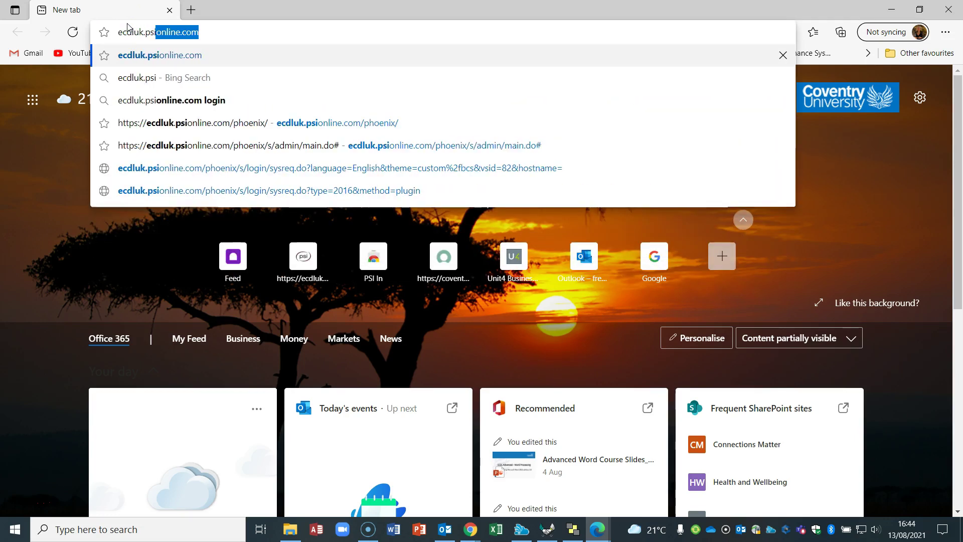
pyautogui.write('line.com')
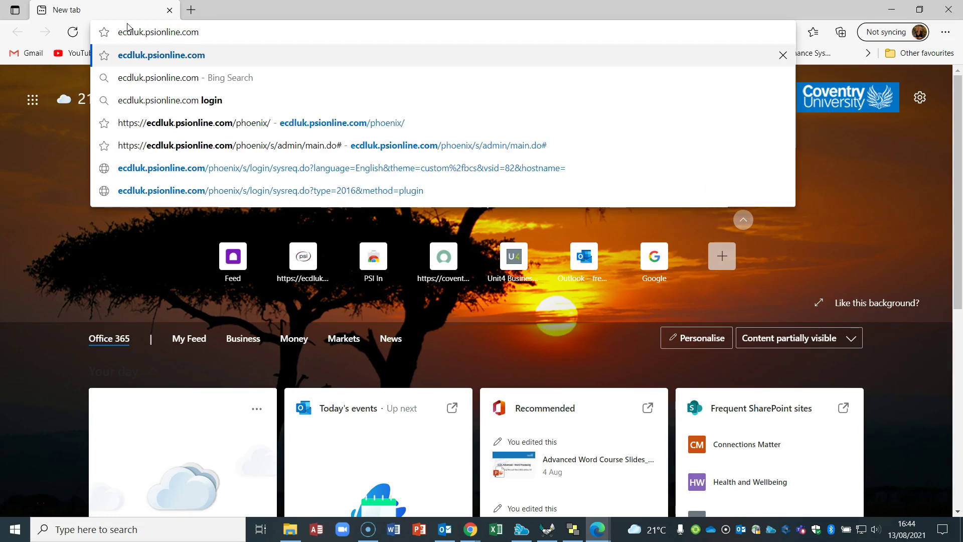
pyautogui.press('Return')
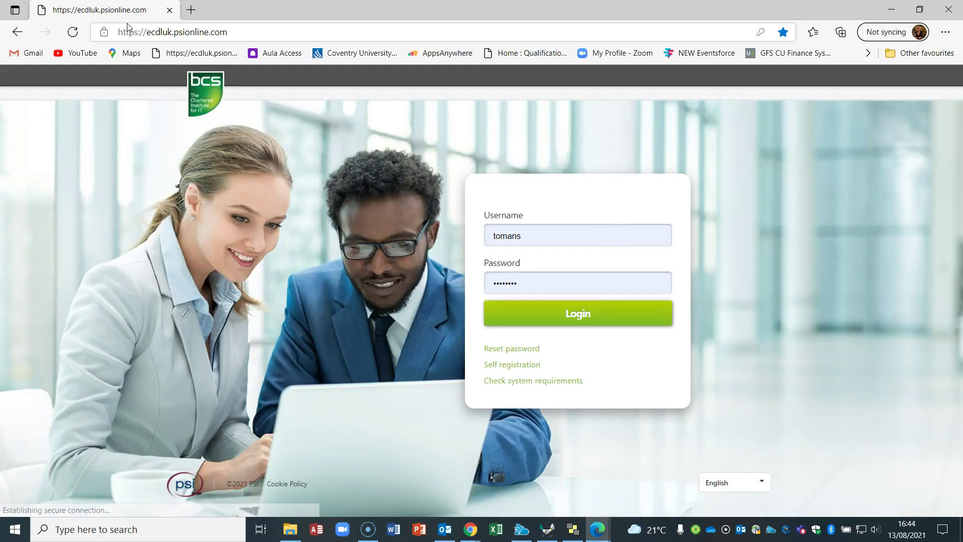
# Step: Clear the prefilled username and password from the login form
pyautogui.doubleClick(571, 228)
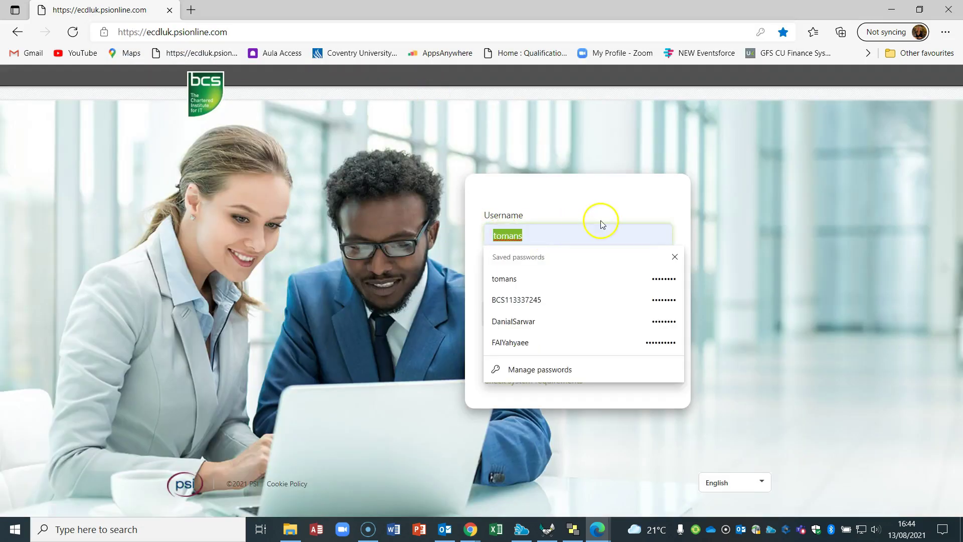
pyautogui.press('BackSpace')
pyautogui.click(585, 231)
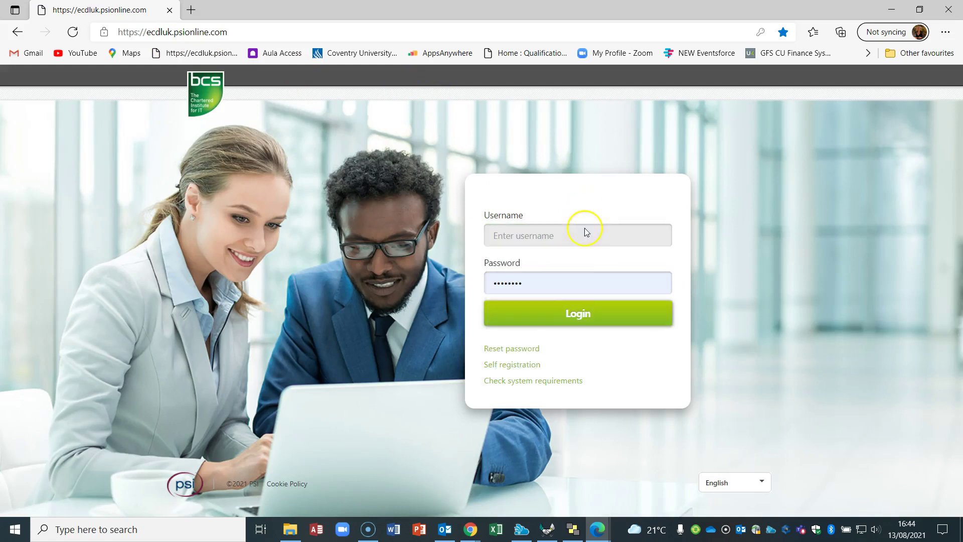
pyautogui.doubleClick(548, 286)
pyautogui.press('BackSpace')
pyautogui.click(617, 193)
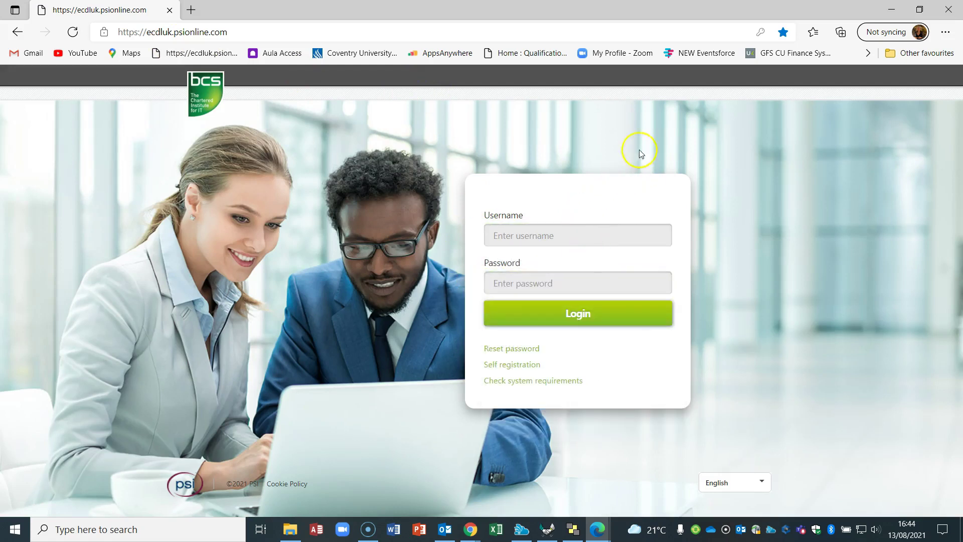
# Step: Open the system requirements check from the login page and run the InApplication tests using Office 2016/2019 check
pyautogui.click(526, 387)
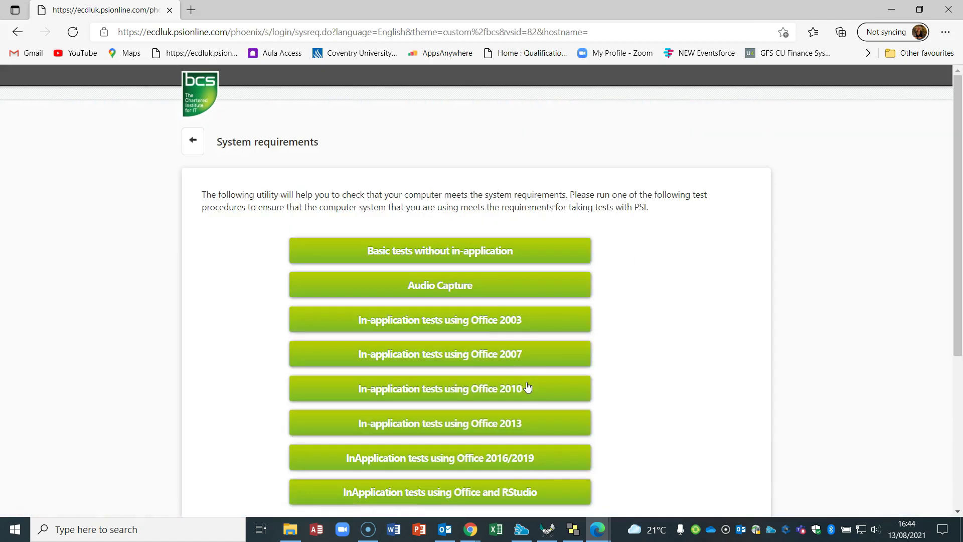
pyautogui.scroll(-3, 710, 271)
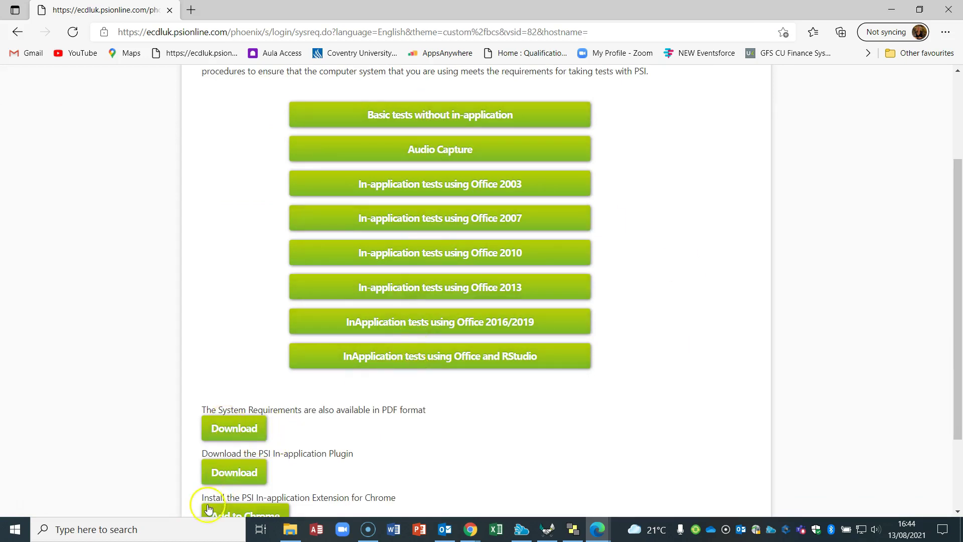
pyautogui.scroll(-2, 301, 388)
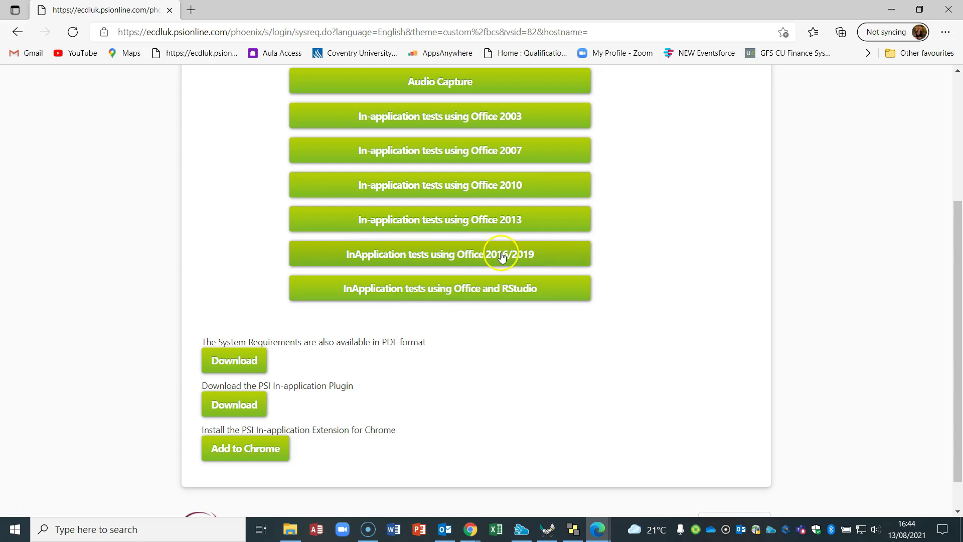
pyautogui.click(467, 255)
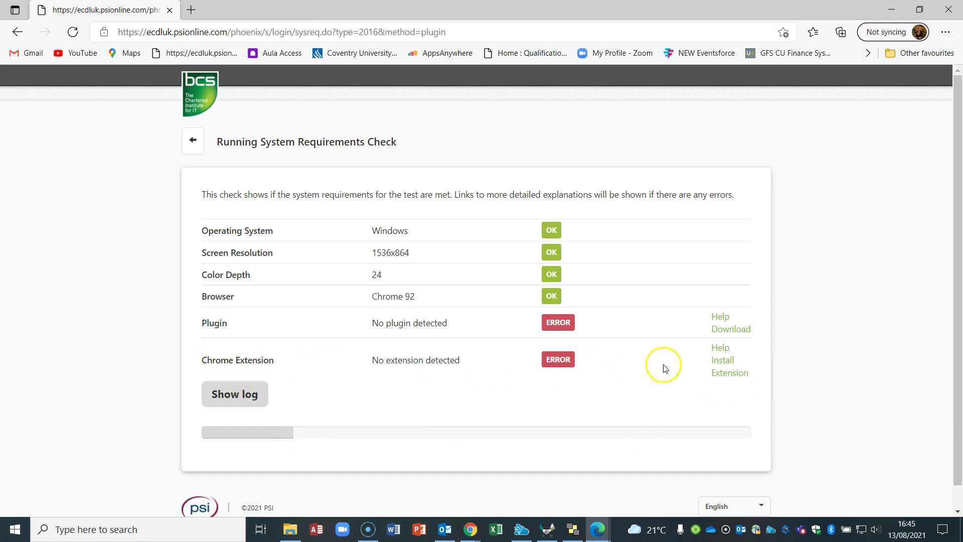
# Step: Add the PSI In-application Extension to Microsoft Edge from the check's Chrome Extension entry, and return to the running system requirements check
pyautogui.click(728, 371)
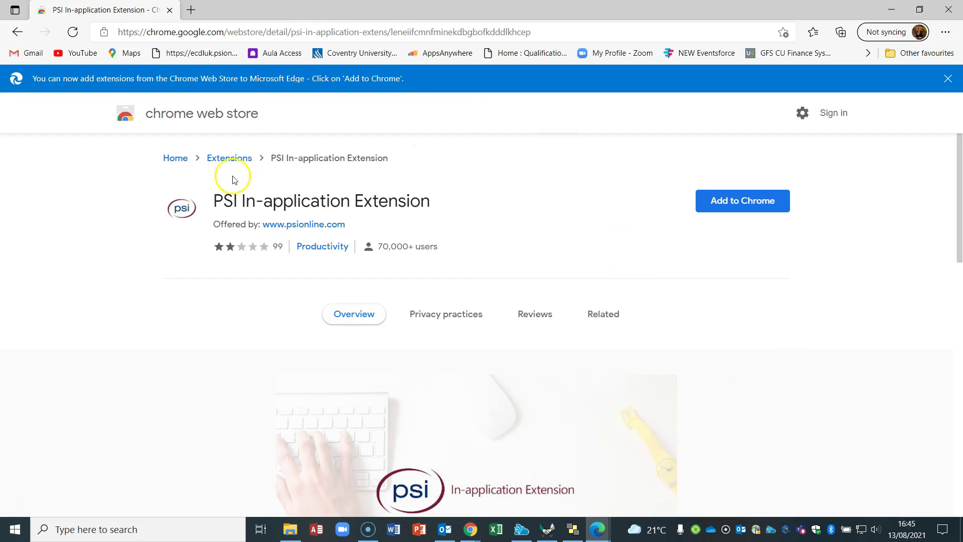
pyautogui.click(730, 204)
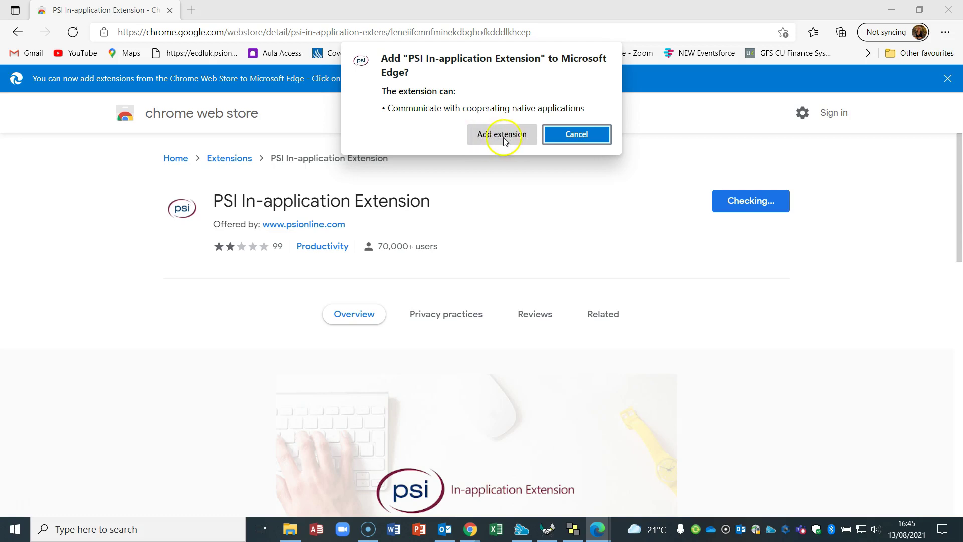
pyautogui.click(495, 140)
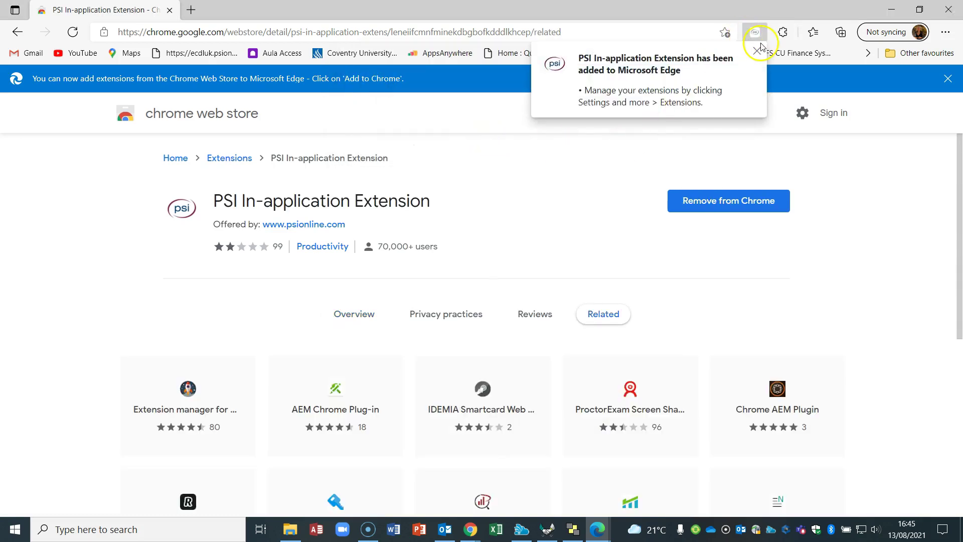
pyautogui.click(758, 51)
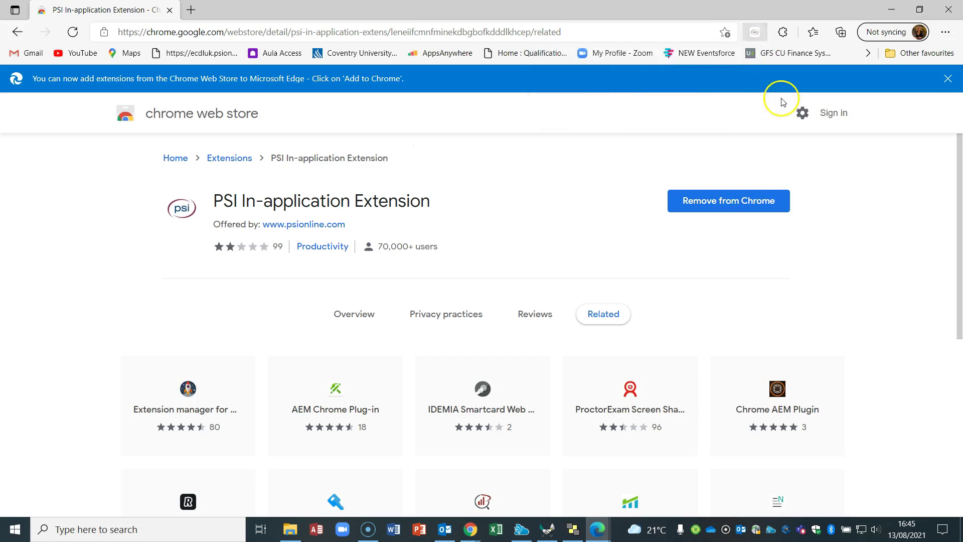
pyautogui.click(18, 33)
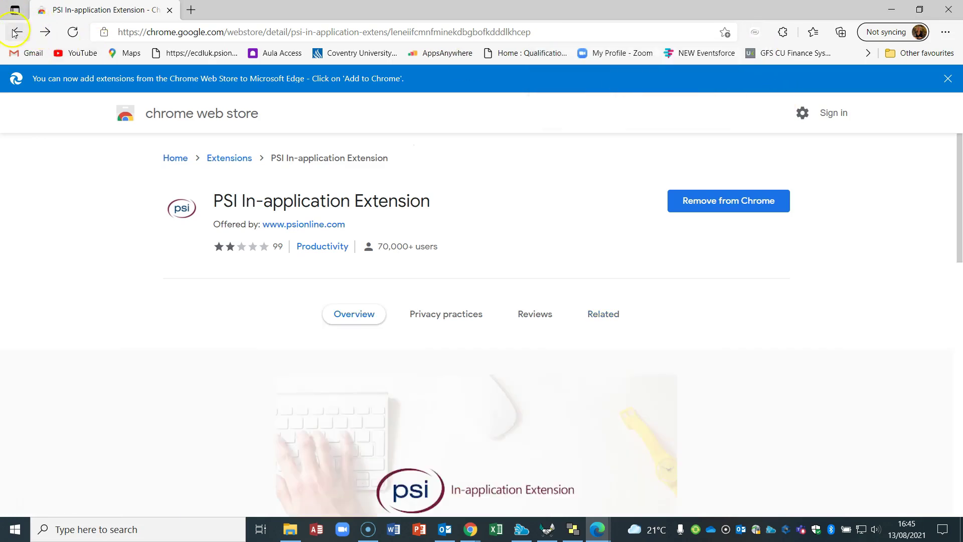
pyautogui.click(16, 33)
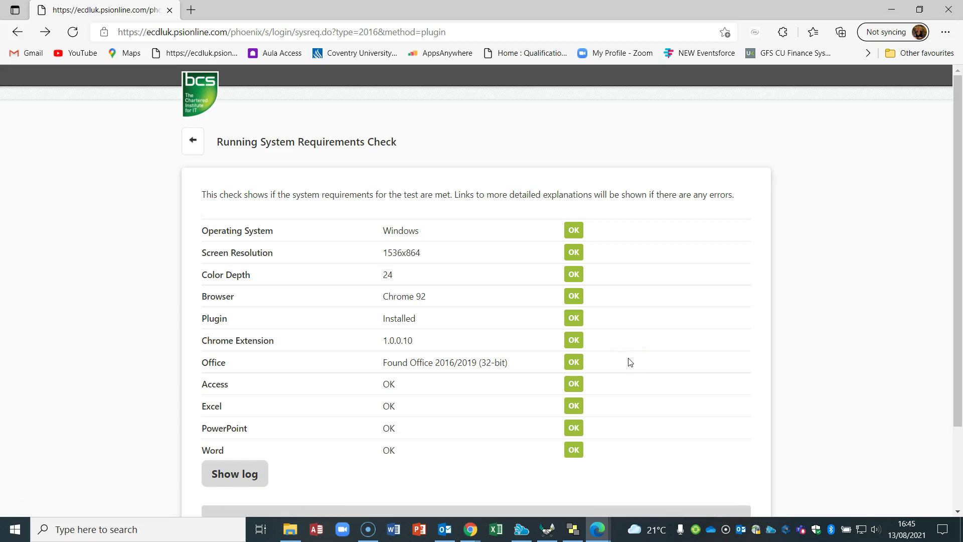
# Step: Open Turn Windows features on or off, check the .NET Framework 3.5 entry and confirm the dialog
pyautogui.click(116, 529)
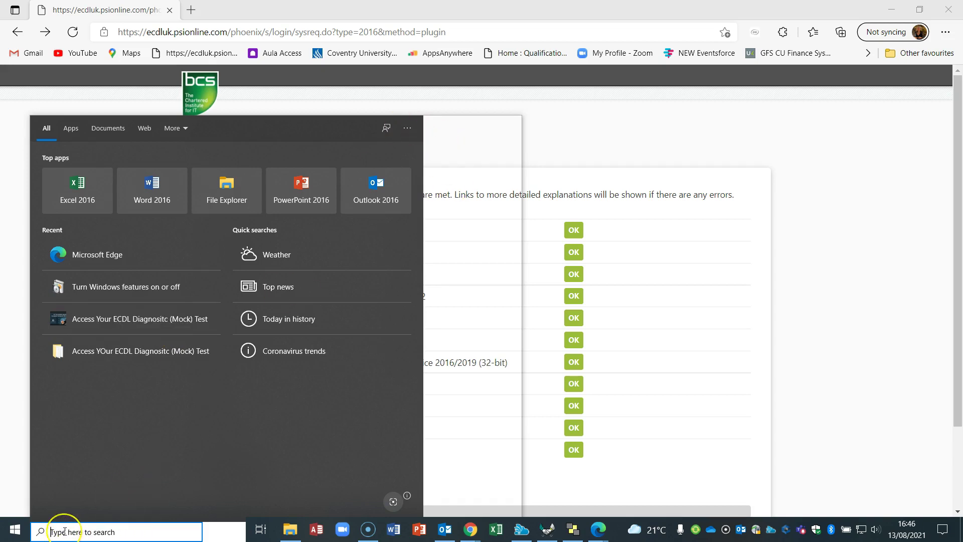
pyautogui.write('windows')
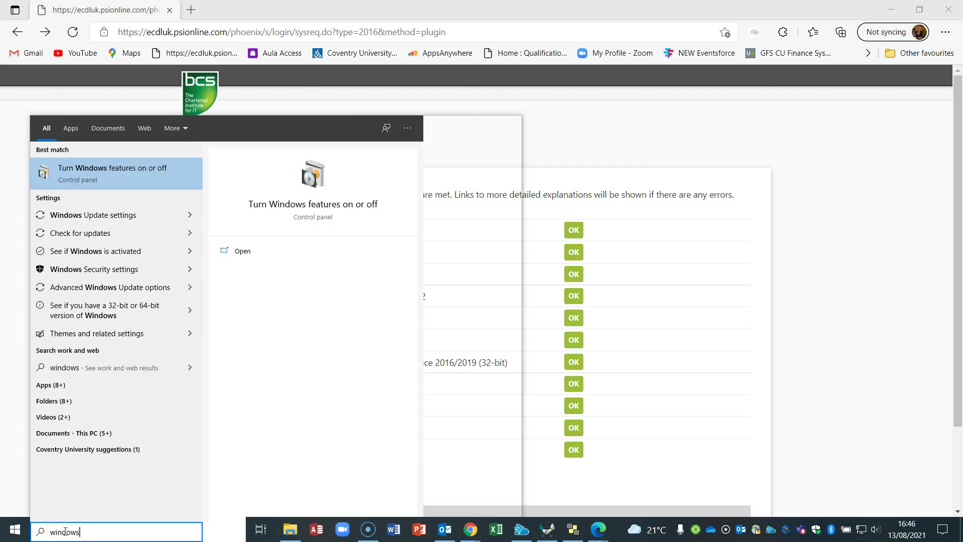
pyautogui.click(146, 171)
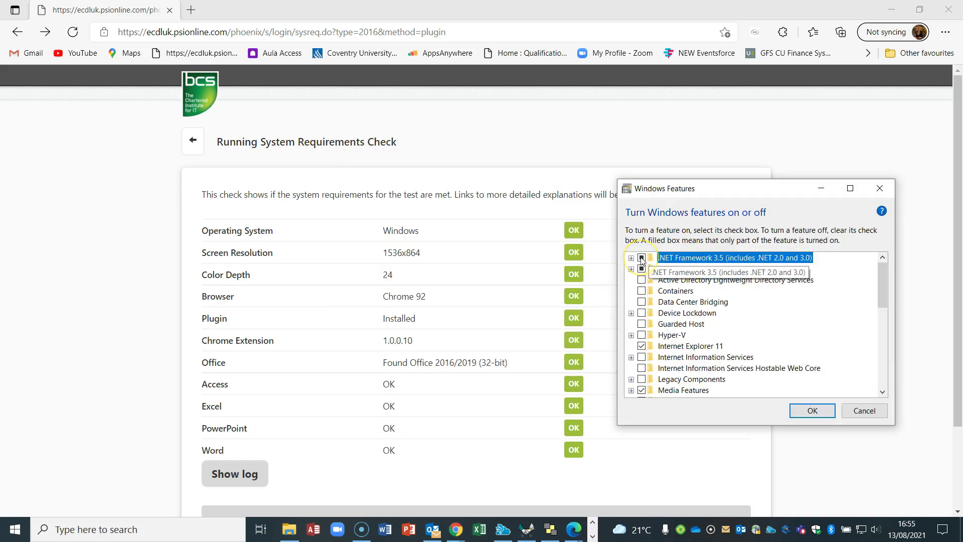
pyautogui.click(813, 411)
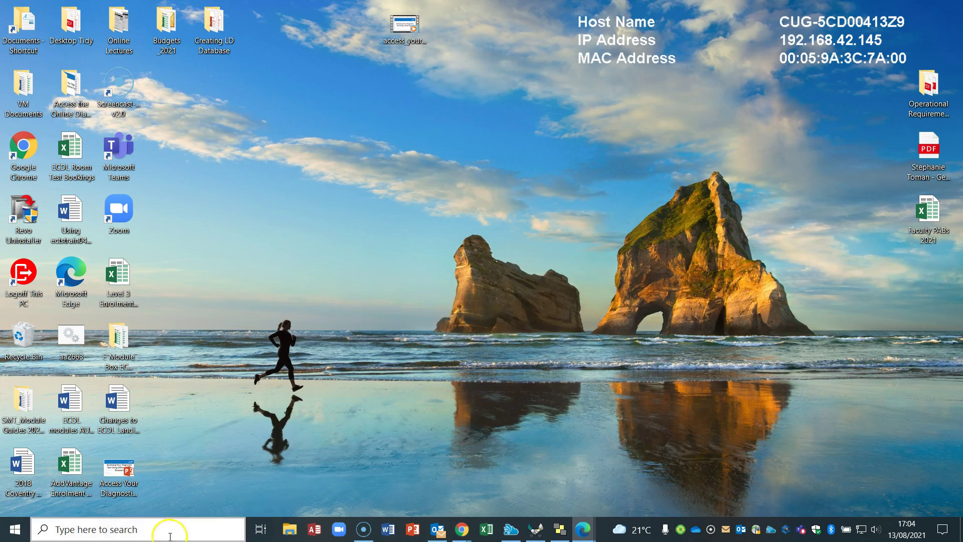
# Step: Find Internet Explorer through Windows search and launch it from the recent apps
pyautogui.click(79, 528)
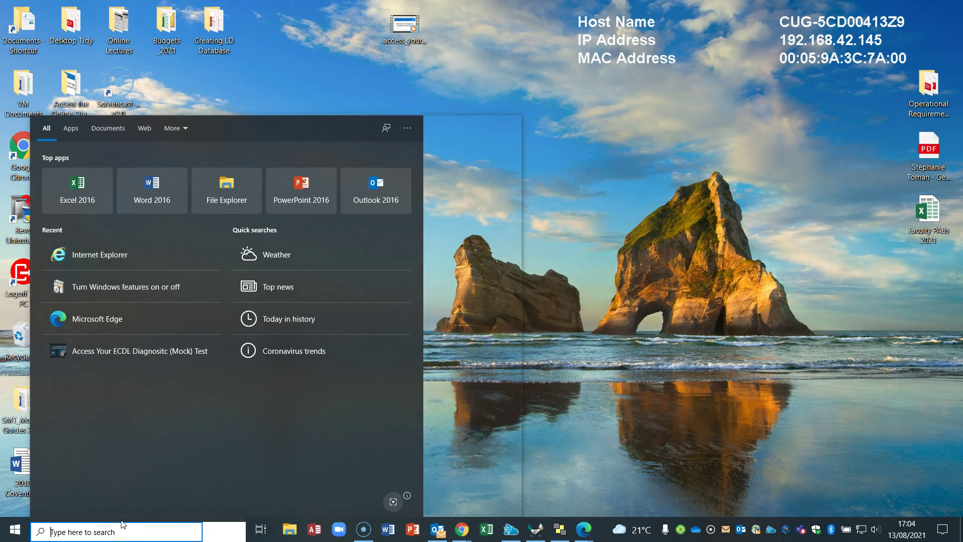
pyautogui.write('Internet')
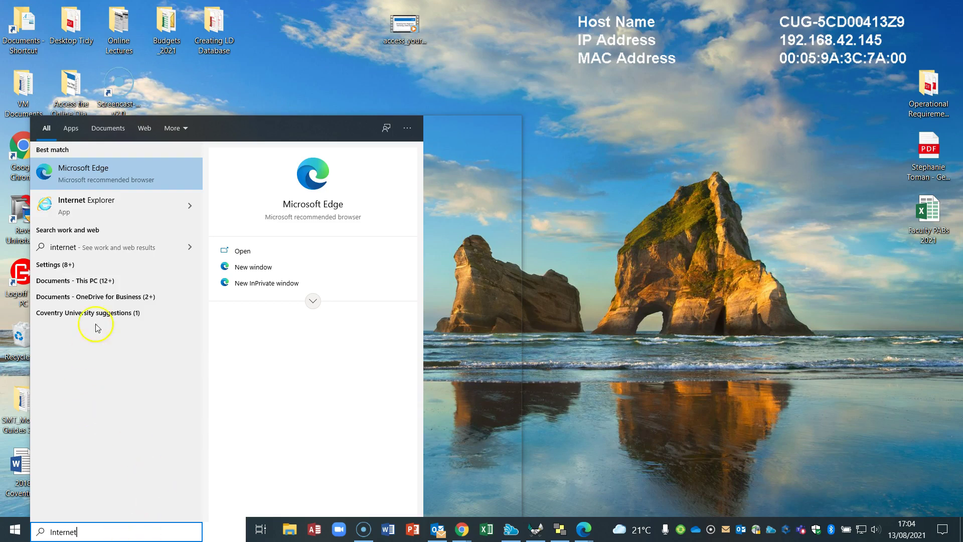
pyautogui.moveTo(90, 529); pyautogui.dragTo(12, 533)
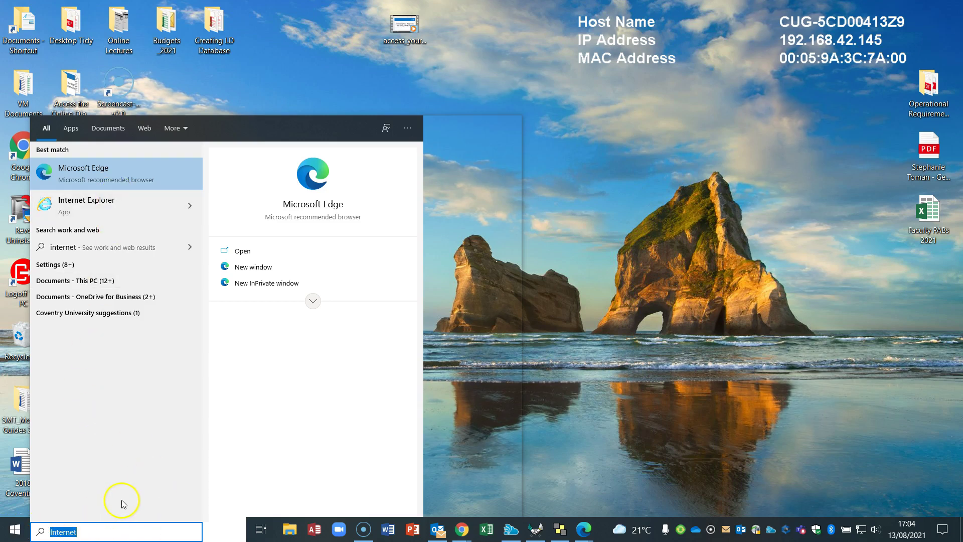
pyautogui.press('BackSpace')
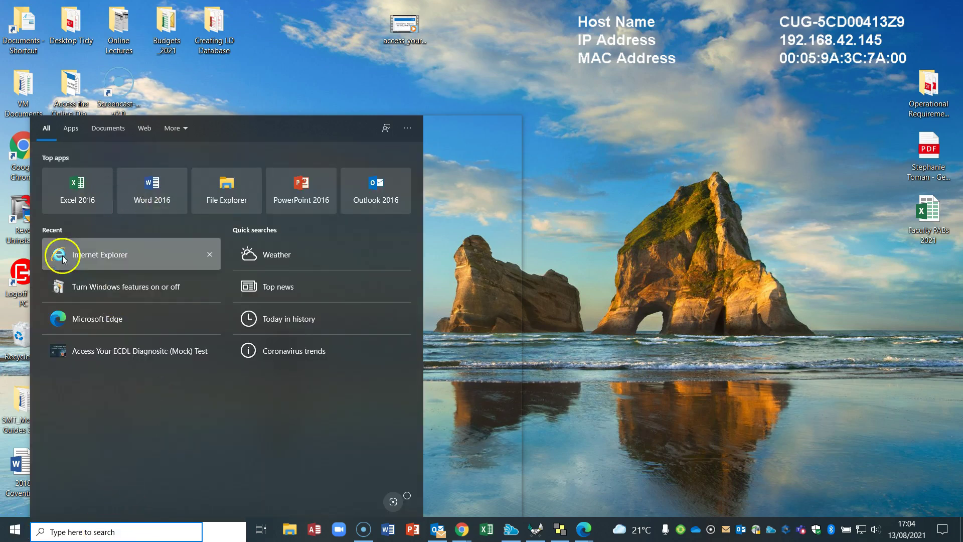
pyautogui.click(108, 259)
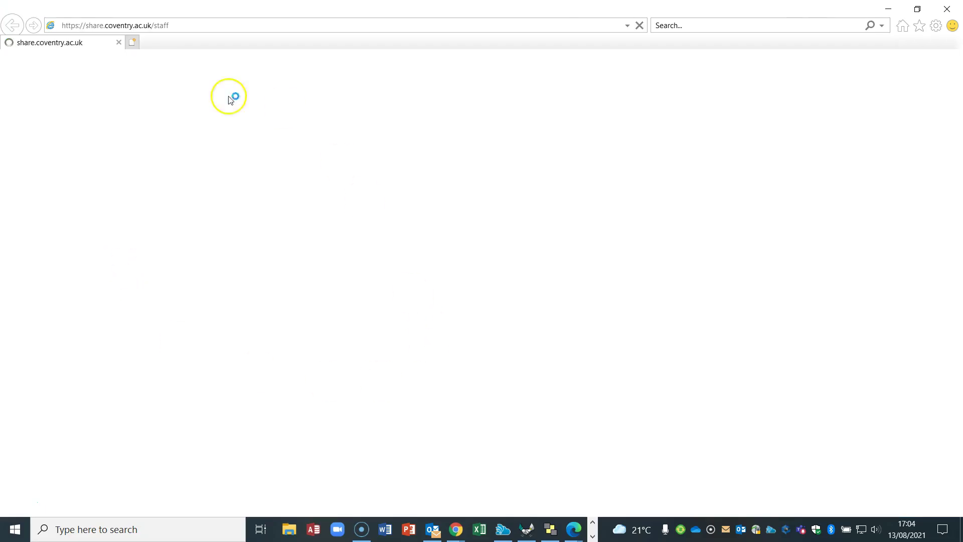
# Step: Go to the PSI login page at ecdluk.psionline.com in Internet Explorer
pyautogui.click(172, 24)
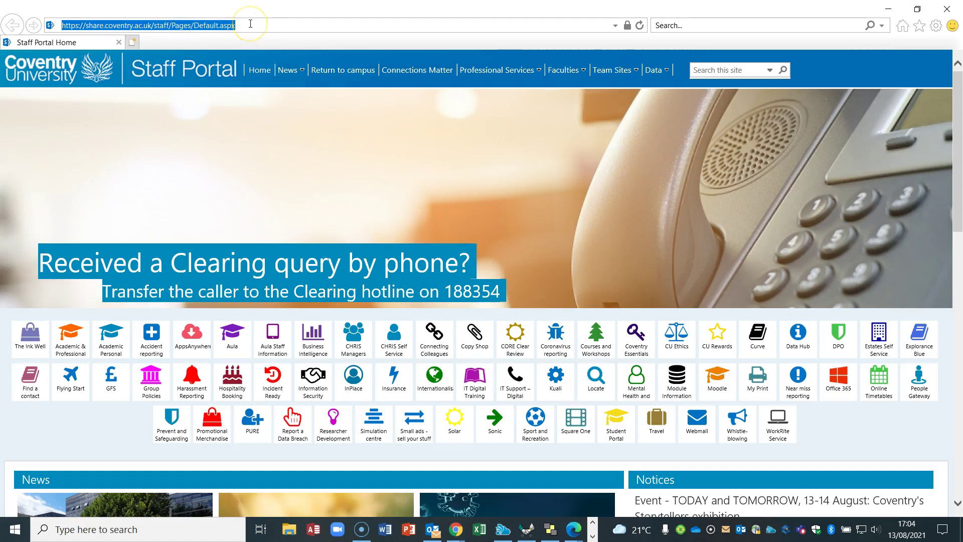
pyautogui.write('ecdluk')
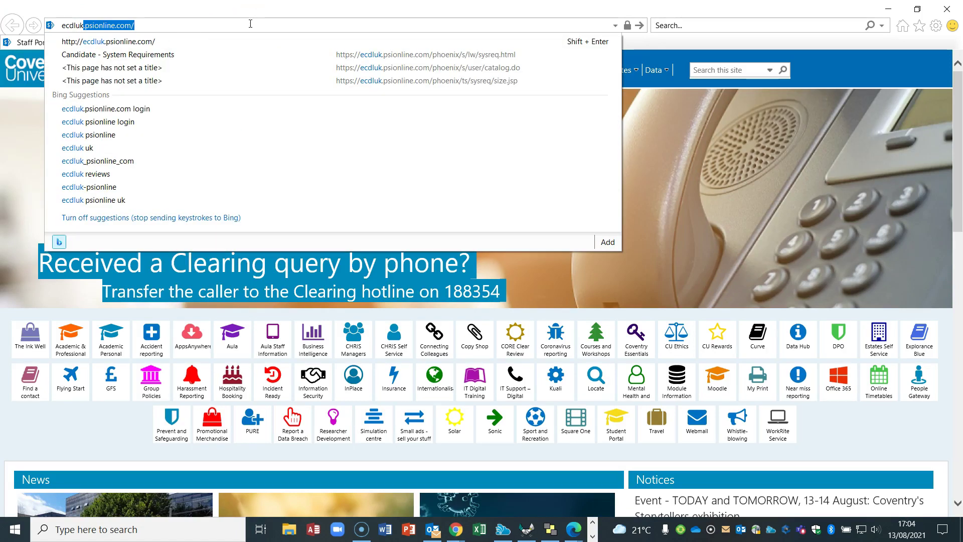
pyautogui.write('.psionlin')
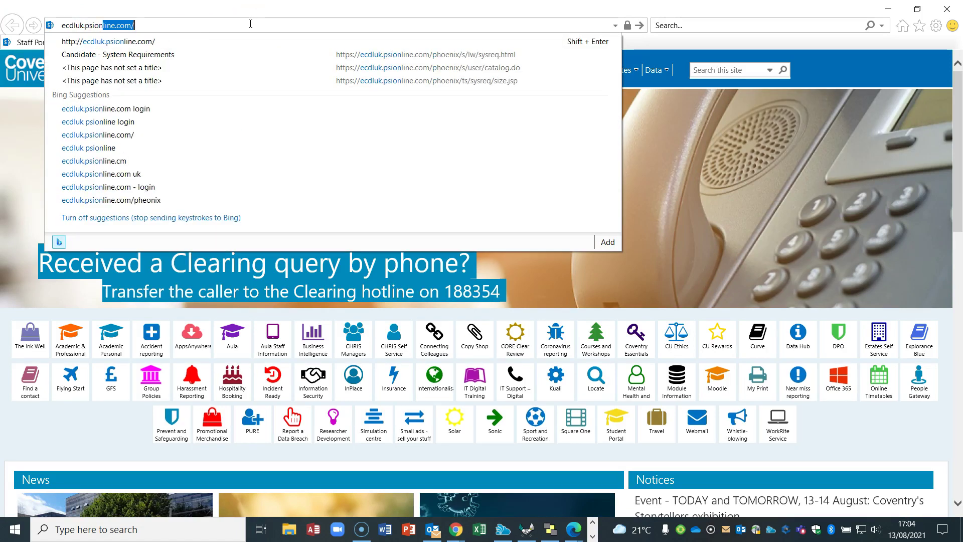
pyautogui.write('e.com')
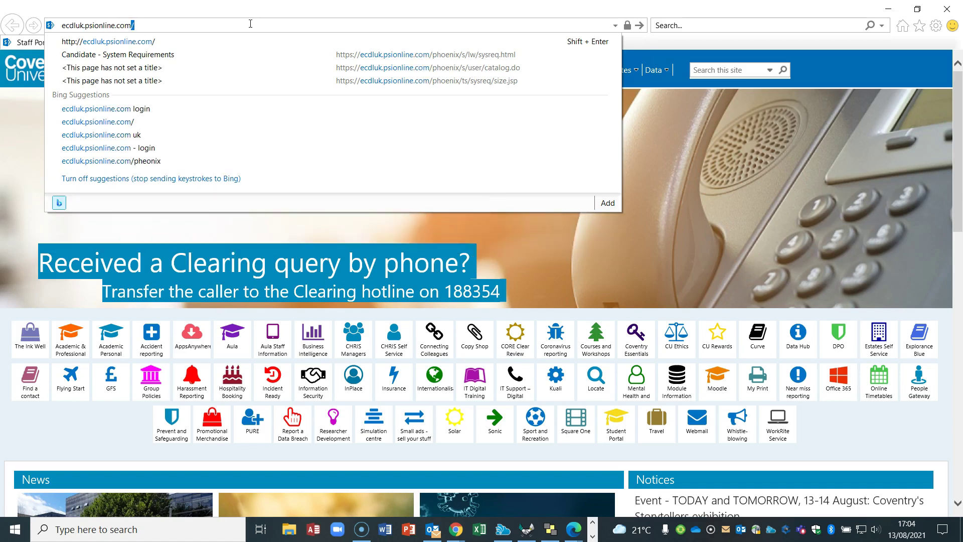
pyautogui.press('Return')
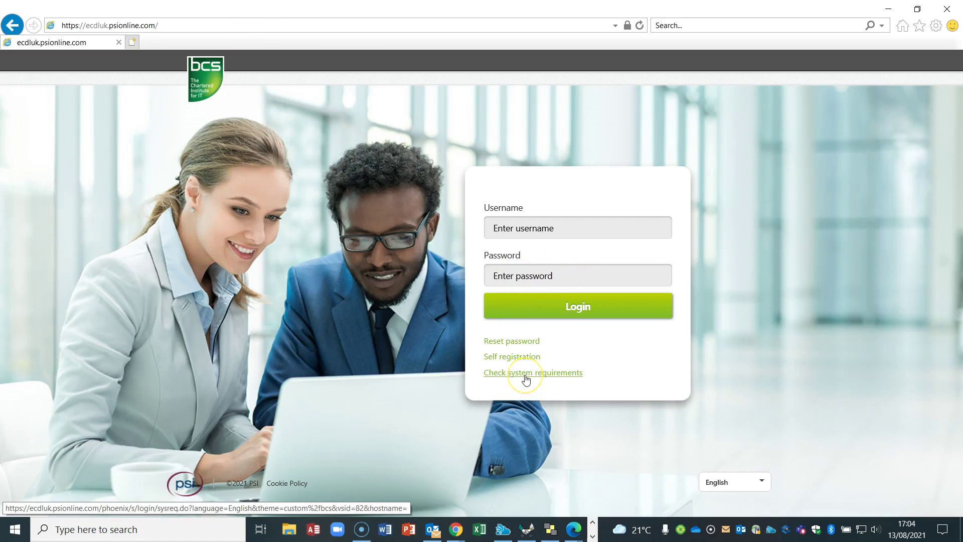
# Step: Run the InApplication tests using Office 2016/2019 system requirements check, allowing the PSI In-application Plugin to open web content
pyautogui.click(526, 373)
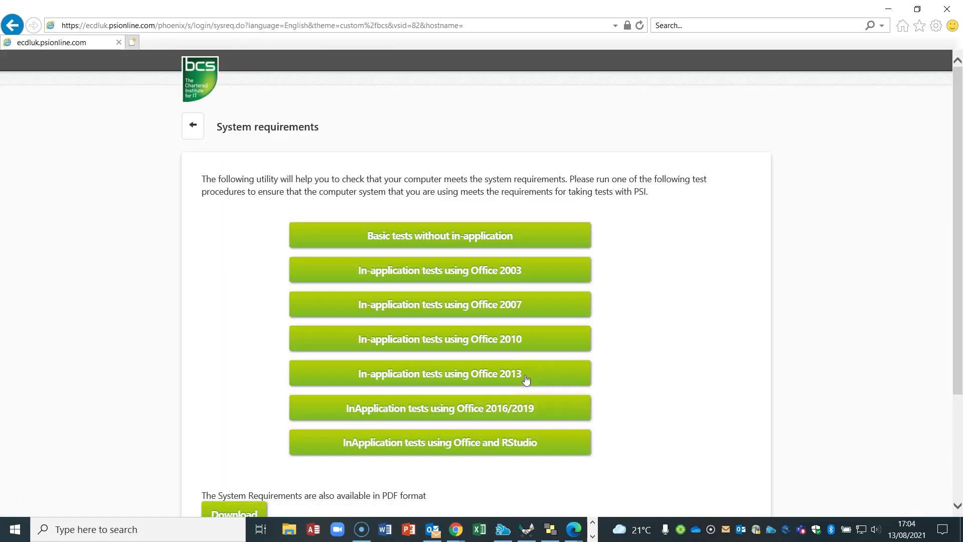
pyautogui.click(528, 407)
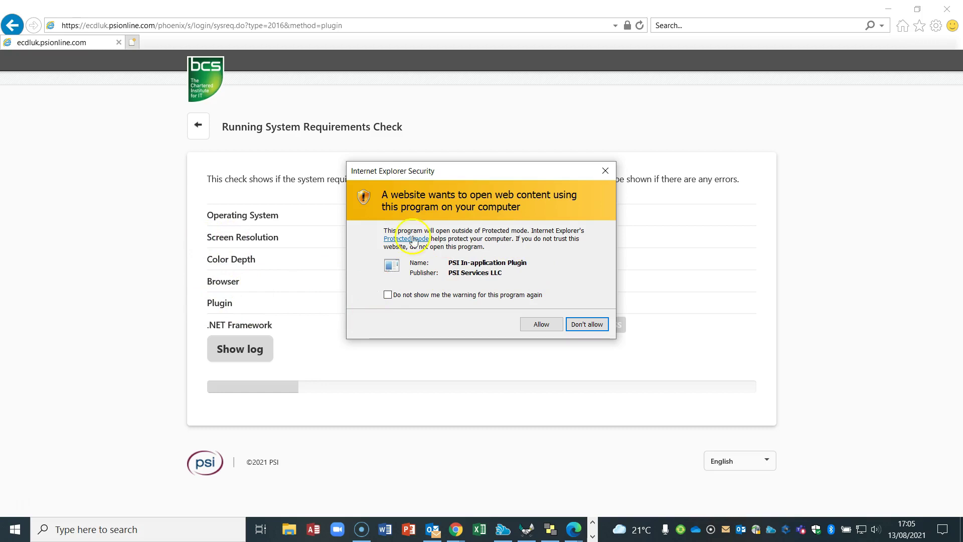
pyautogui.moveTo(445, 166); pyautogui.dragTo(725, 215)
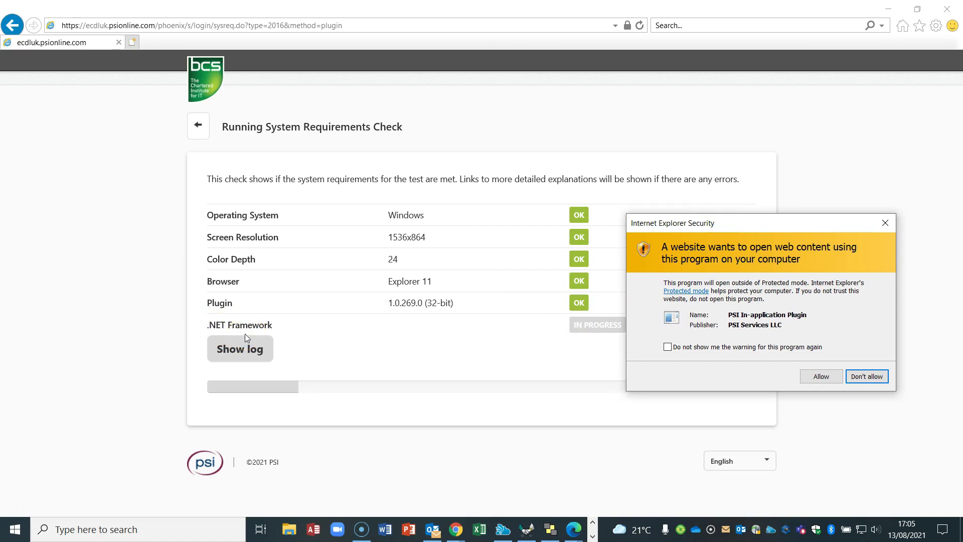
pyautogui.click(823, 378)
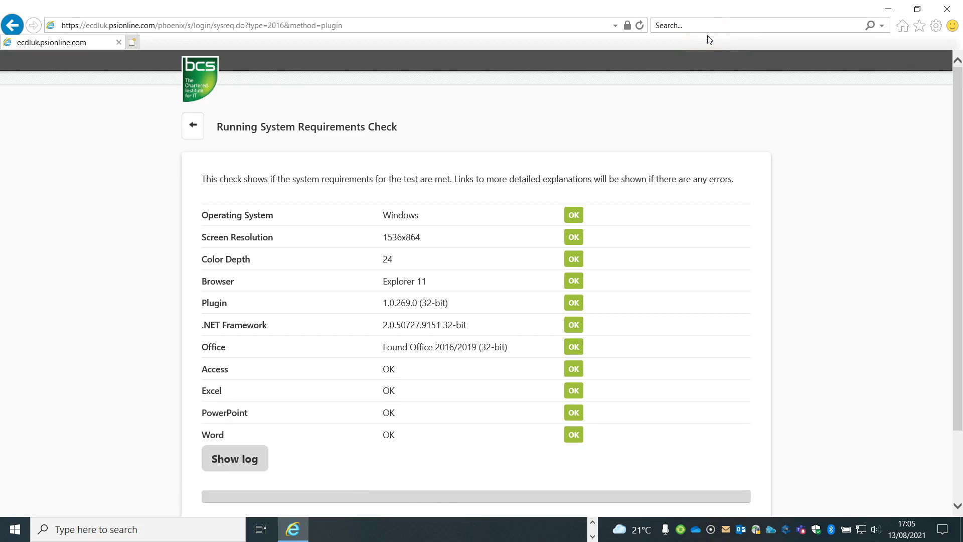
# Step: Review the full list of system requirements check results and go back from the check page
pyautogui.click(775, 247)
pyautogui.scroll(-2, 817, 311)
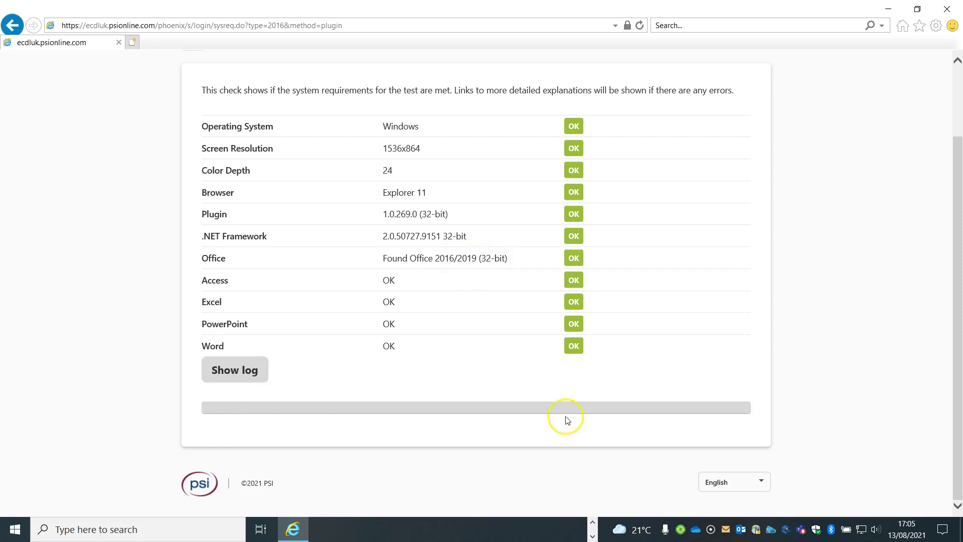
pyautogui.scroll(2, 718, 417)
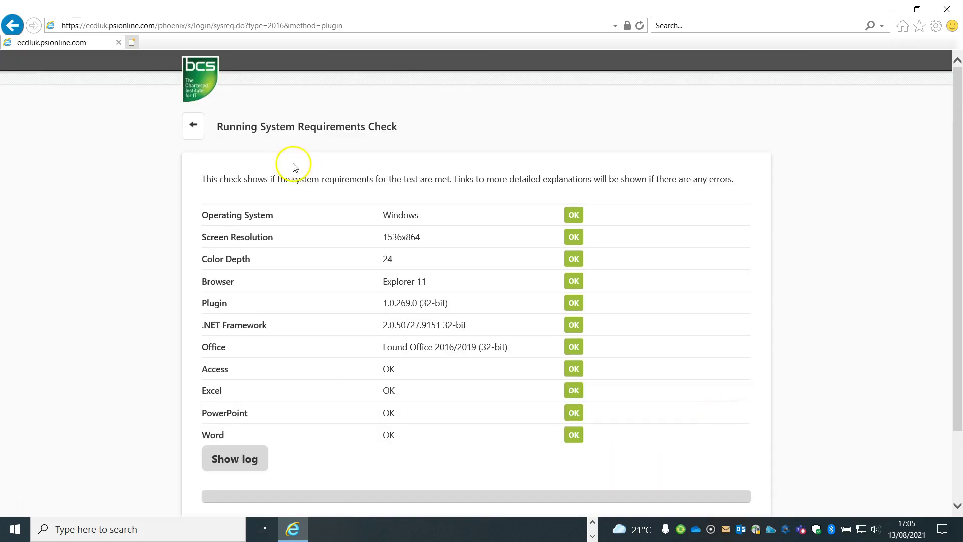
pyautogui.click(201, 130)
pyautogui.click(200, 128)
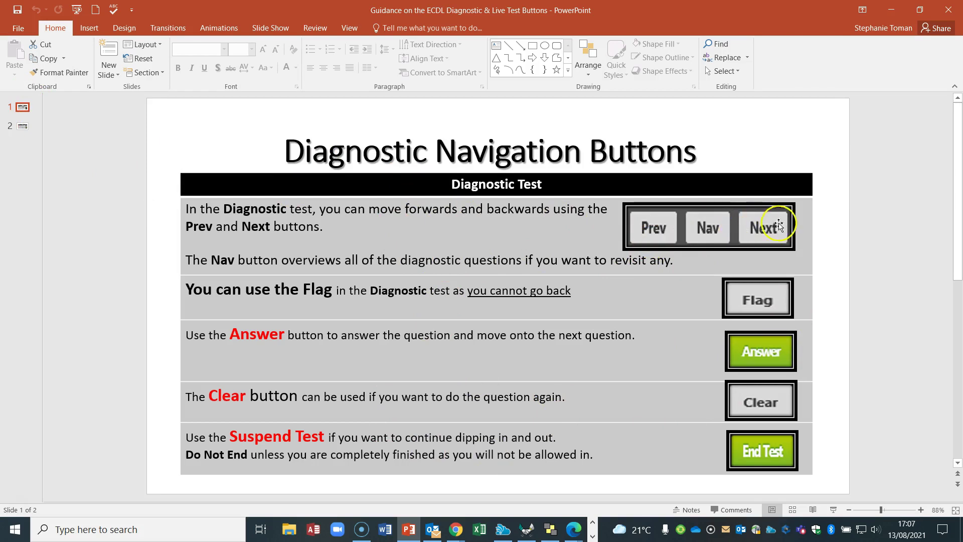
# Step: In the PowerPoint guidance presentation, view the Live Test Navigation Buttons slide and return to the Diagnostic Navigation Buttons slide
pyautogui.click(20, 125)
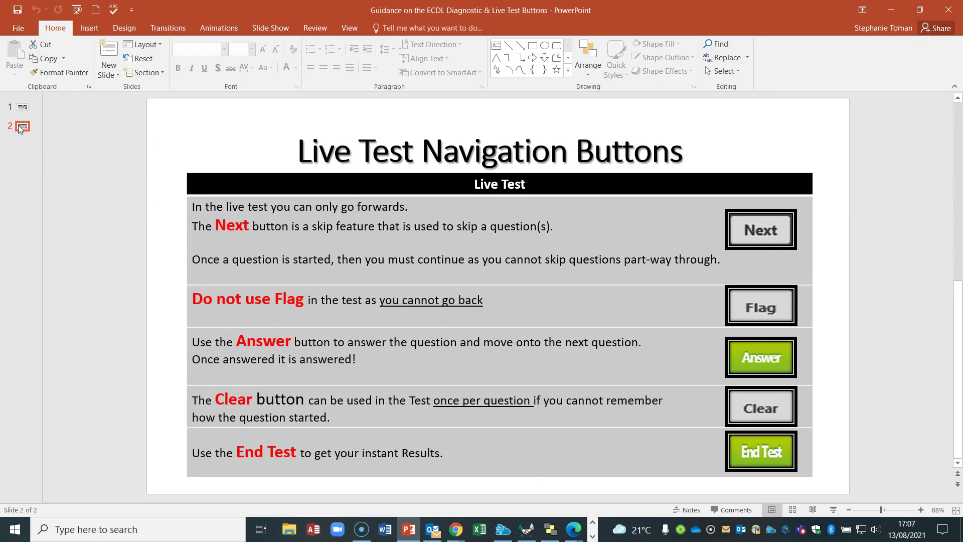
pyautogui.click(21, 123)
pyautogui.click(24, 108)
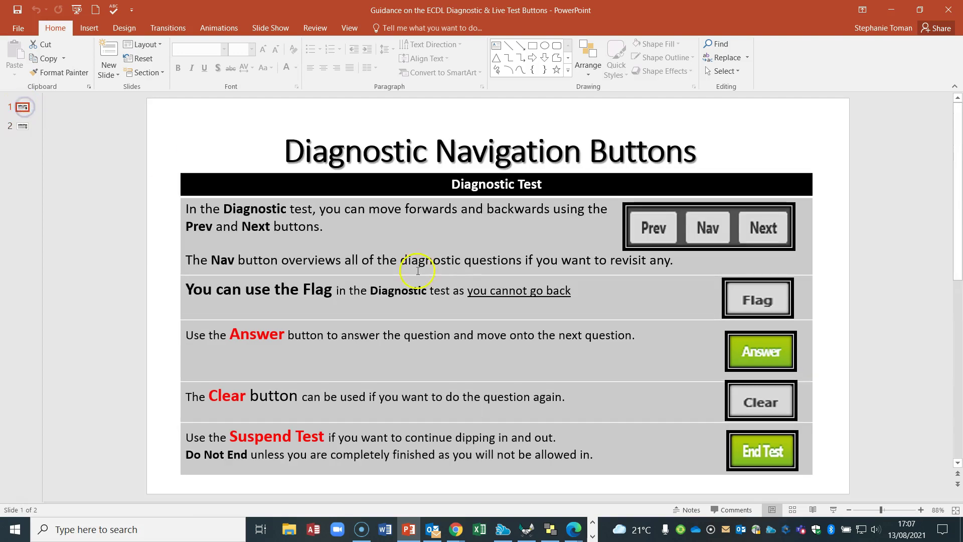